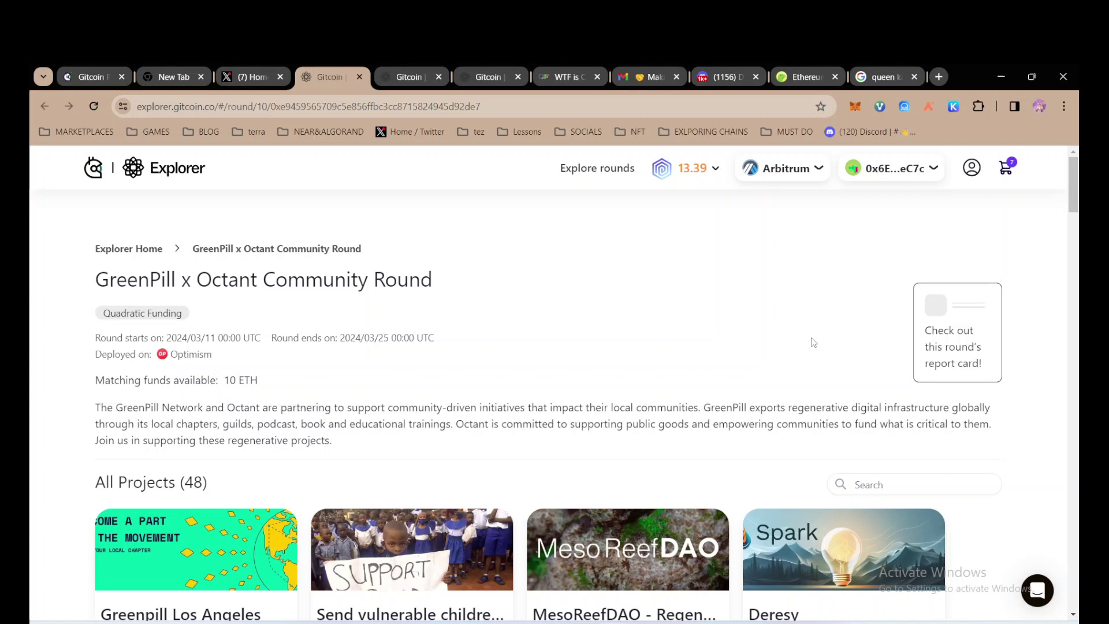
Open the Explorer home page in a new tab from the Explorer logo link.
scroll(813, 343, down, 1)
scroll(813, 343, up, 1)
right_click(147, 173)
click(170, 182)
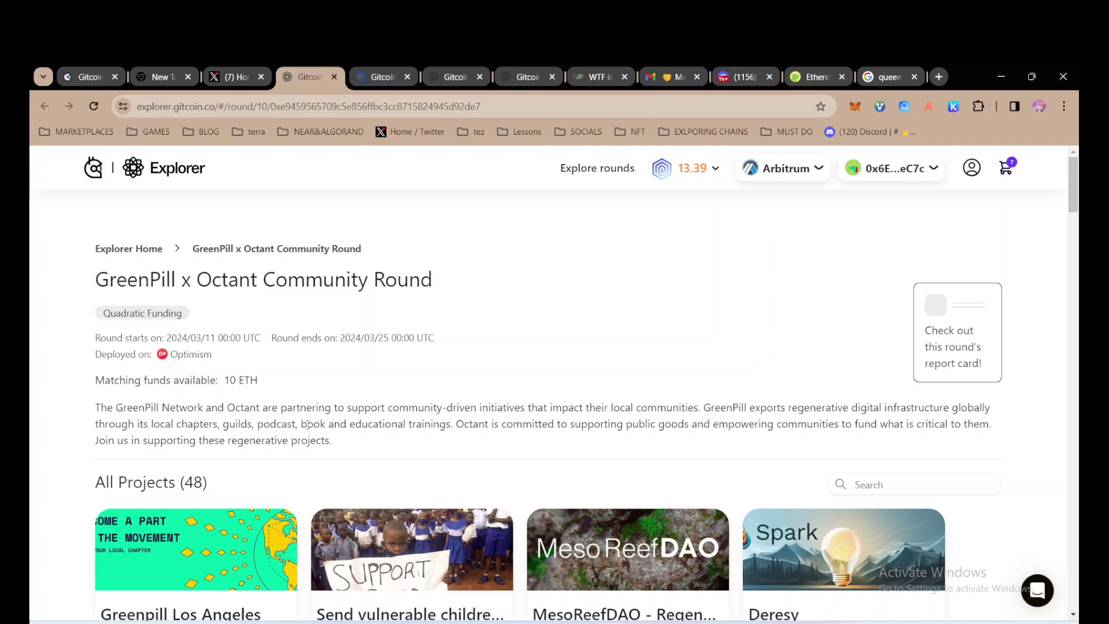
Browse the GreenPill x Octant round's project cards: 10 ETH matching, 48 projects.
scroll(308, 425, down, 3)
scroll(308, 426, up, 2)
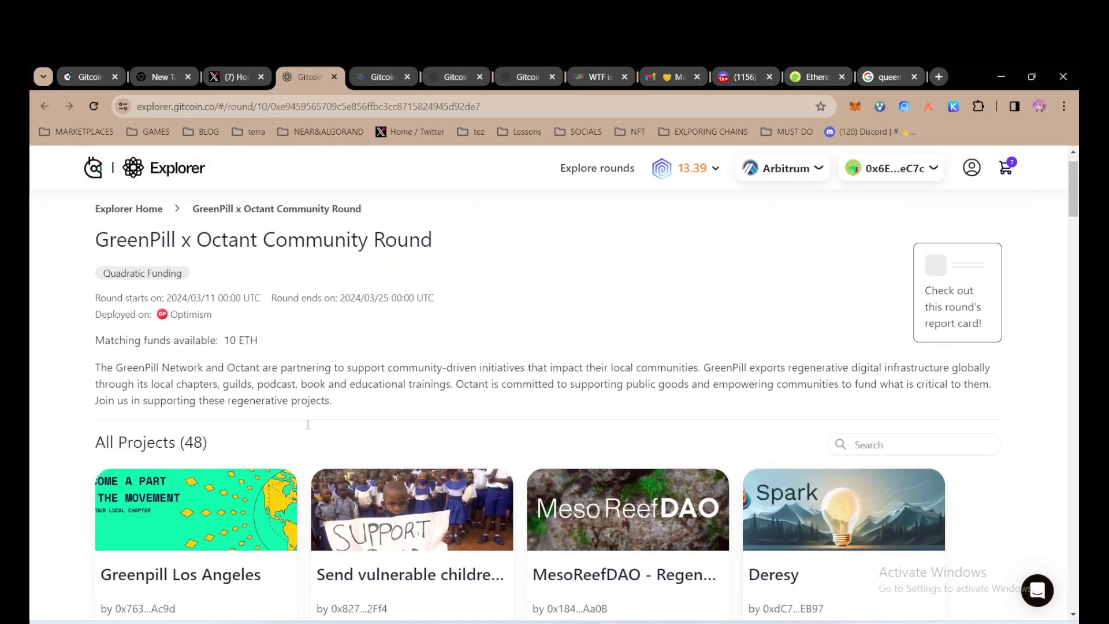
scroll(307, 428, down, 4)
scroll(307, 428, down, 4)
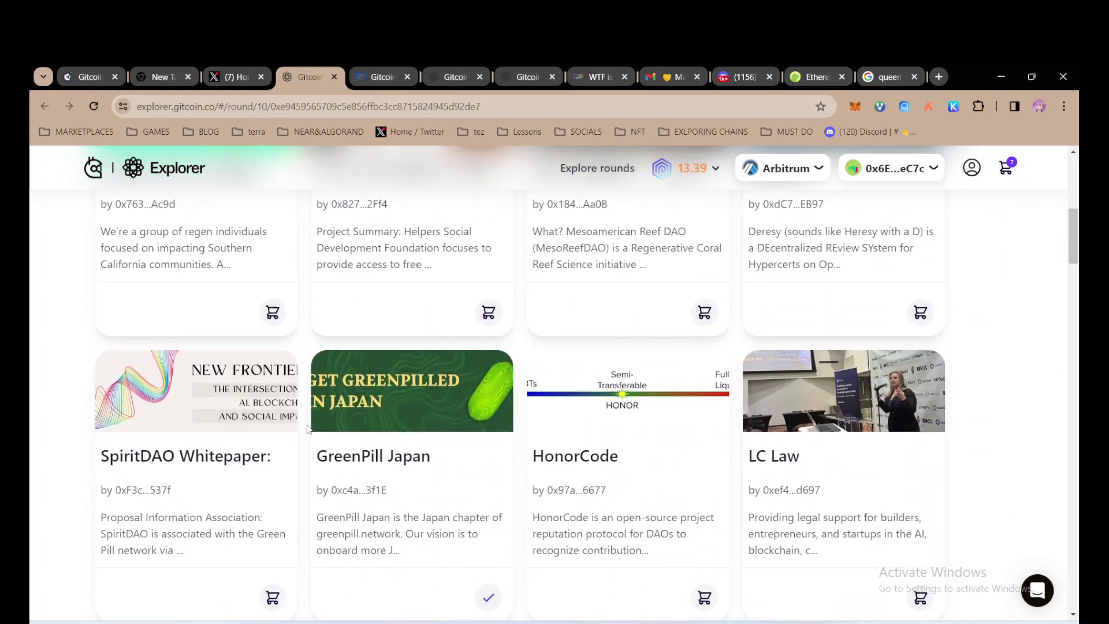
scroll(308, 428, up, 8)
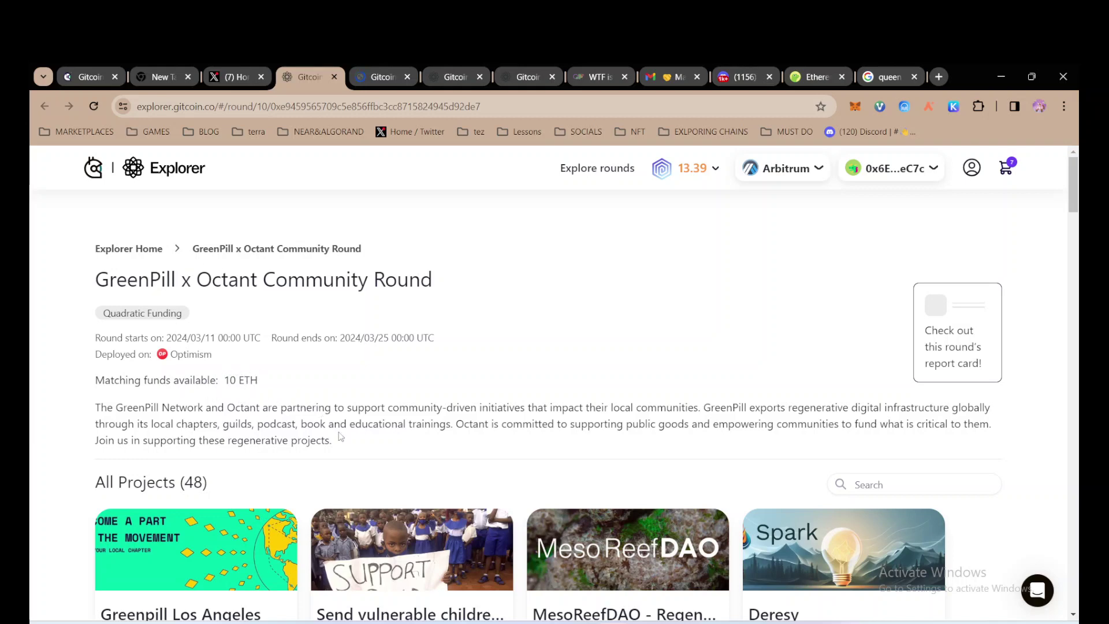
scroll(341, 436, down, 5)
scroll(340, 436, down, 2)
scroll(341, 436, up, 5)
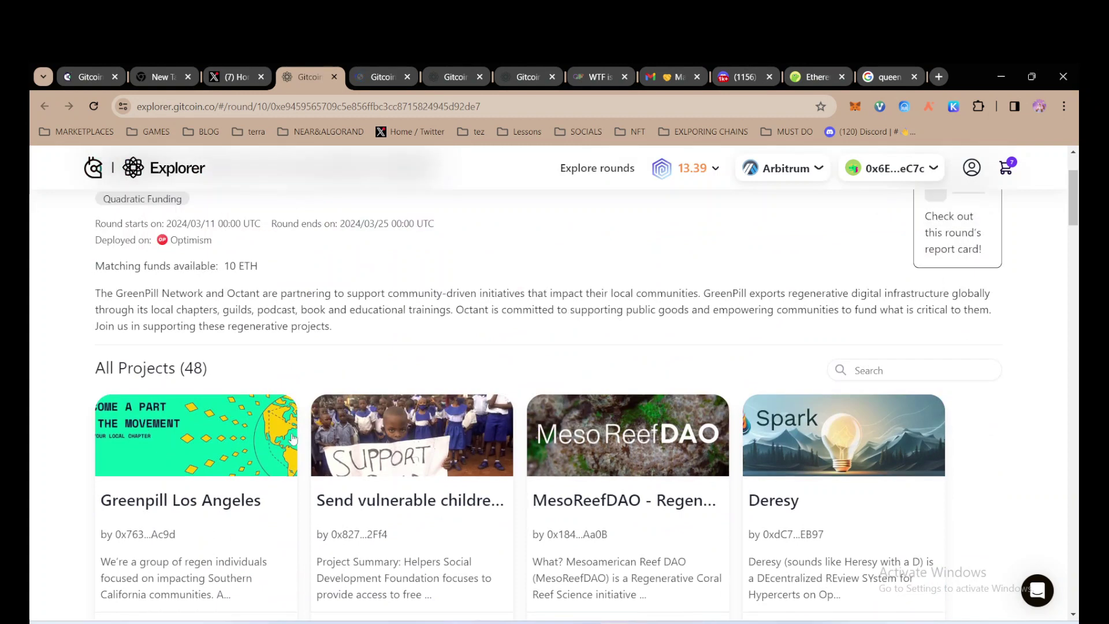
scroll(403, 417, up, 2)
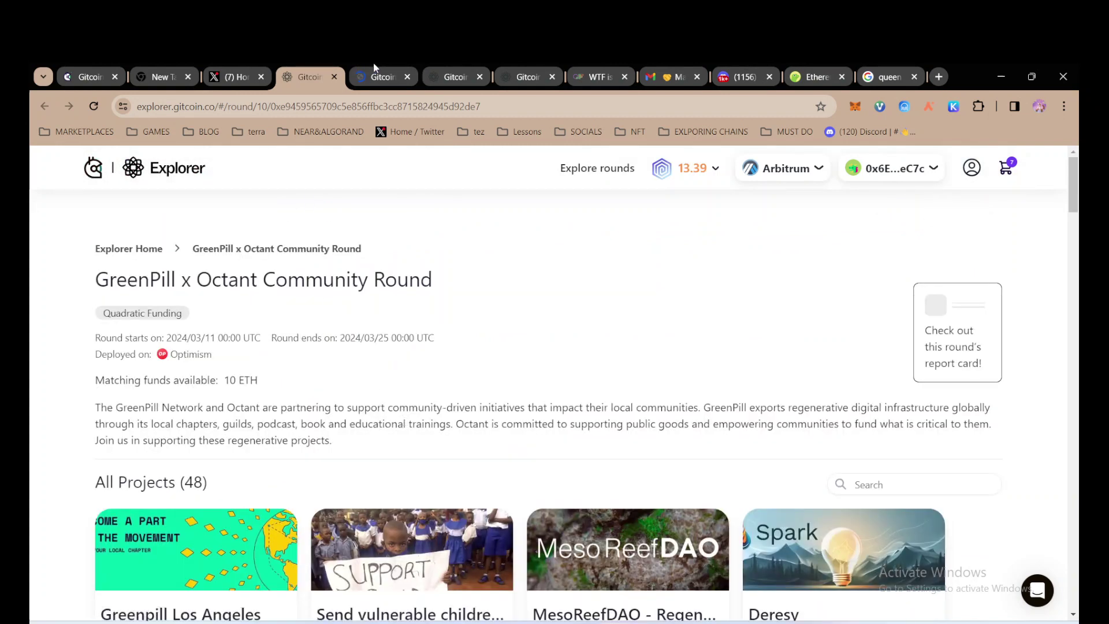
Go to the new Explorer home tab and scroll to 'Rounds ending soon', including GreenPill x Octant.
click(366, 76)
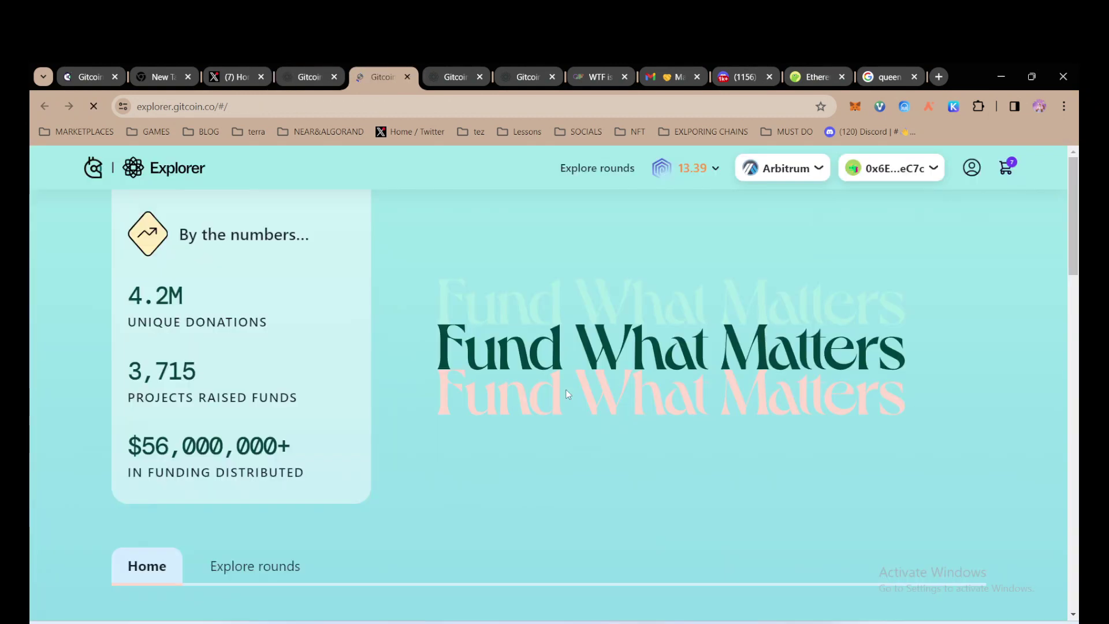
scroll(458, 445, down, 5)
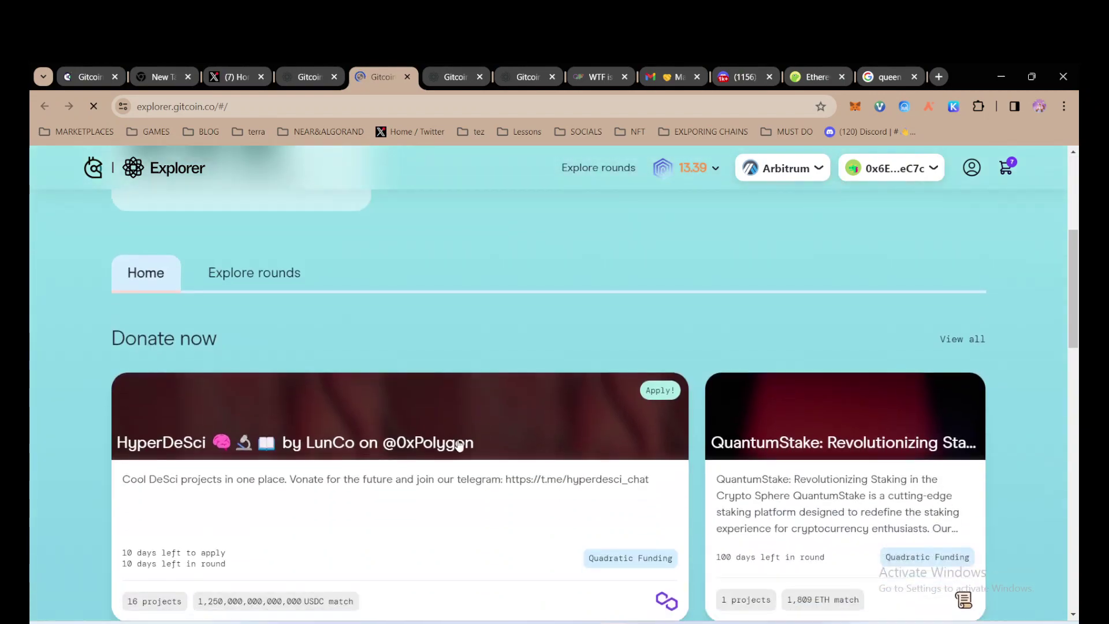
scroll(459, 445, down, 8)
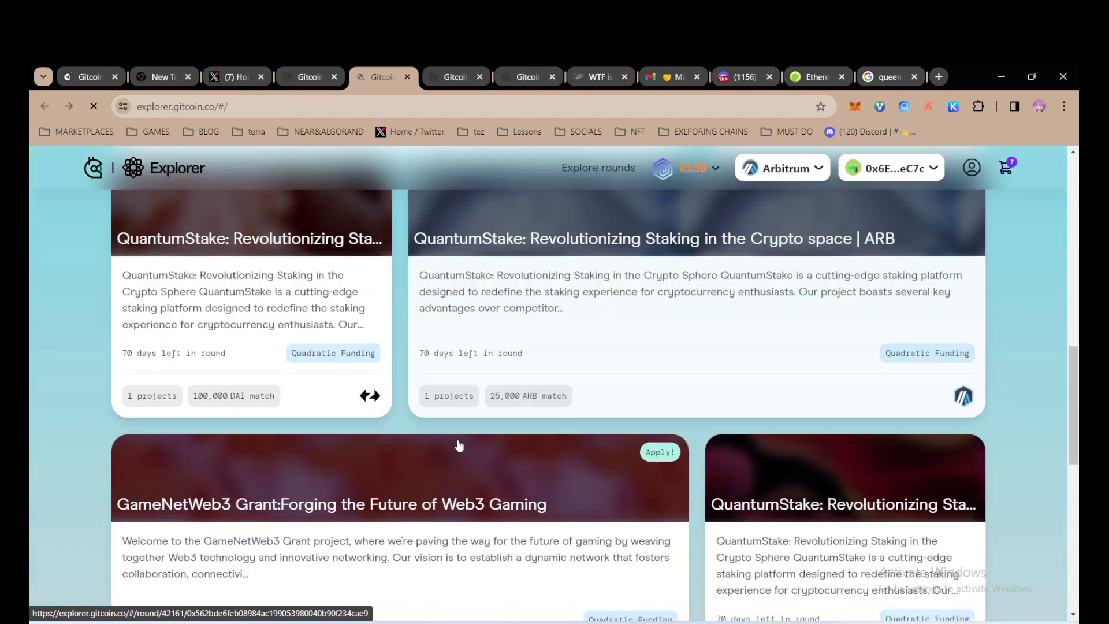
scroll(459, 445, down, 3)
scroll(457, 439, down, 4)
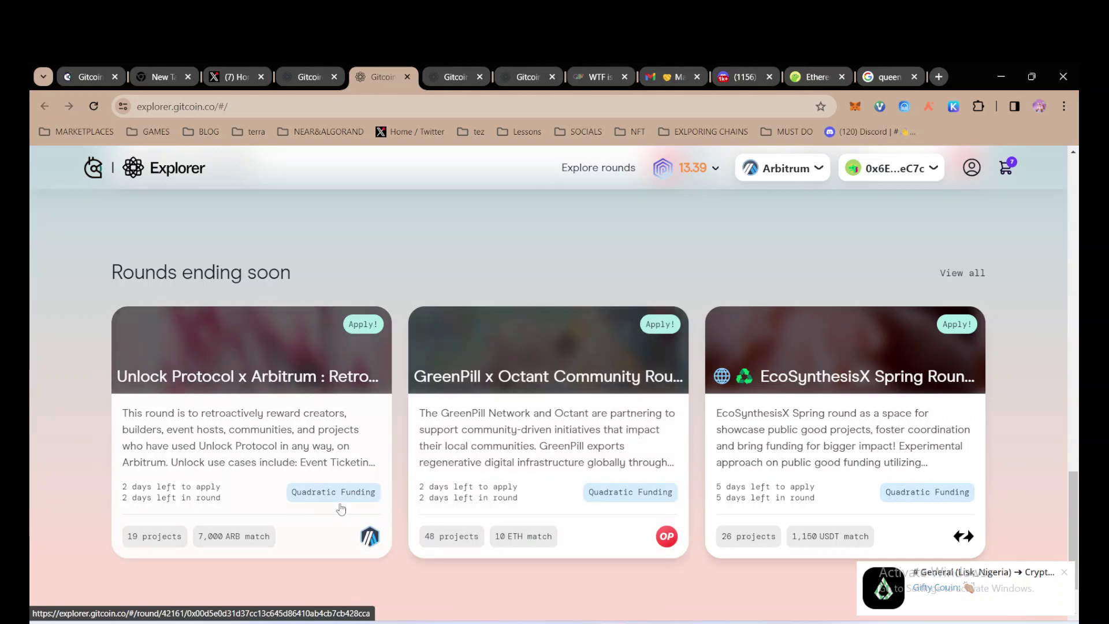
Read the wtfisqf.com quadratic funding explainer down to its 'Why QF?' section.
click(583, 72)
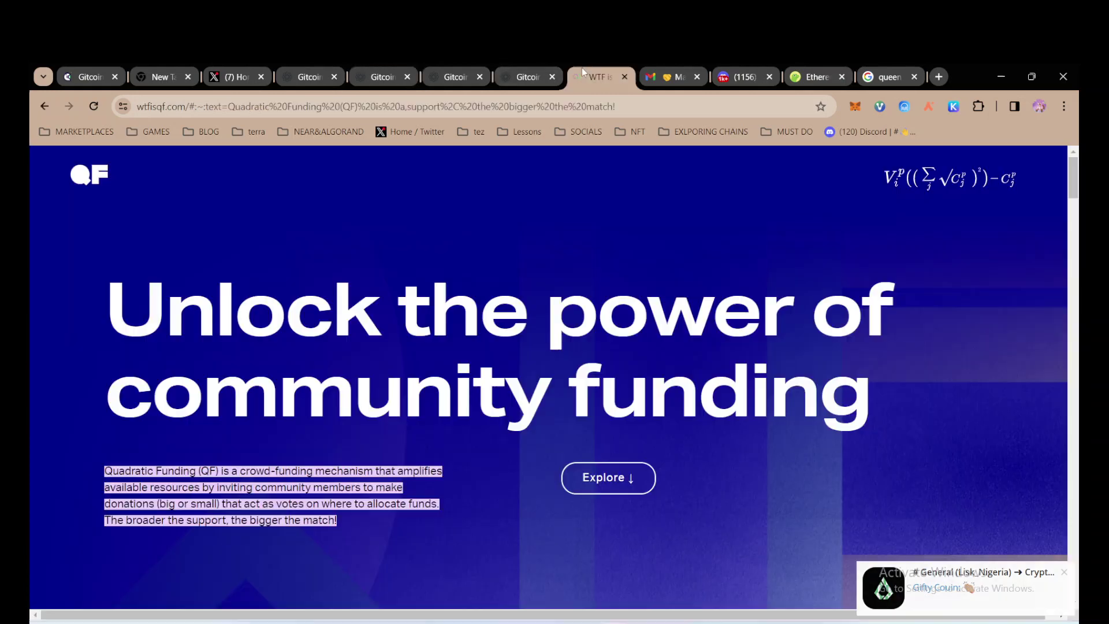
scroll(355, 376, down, 2)
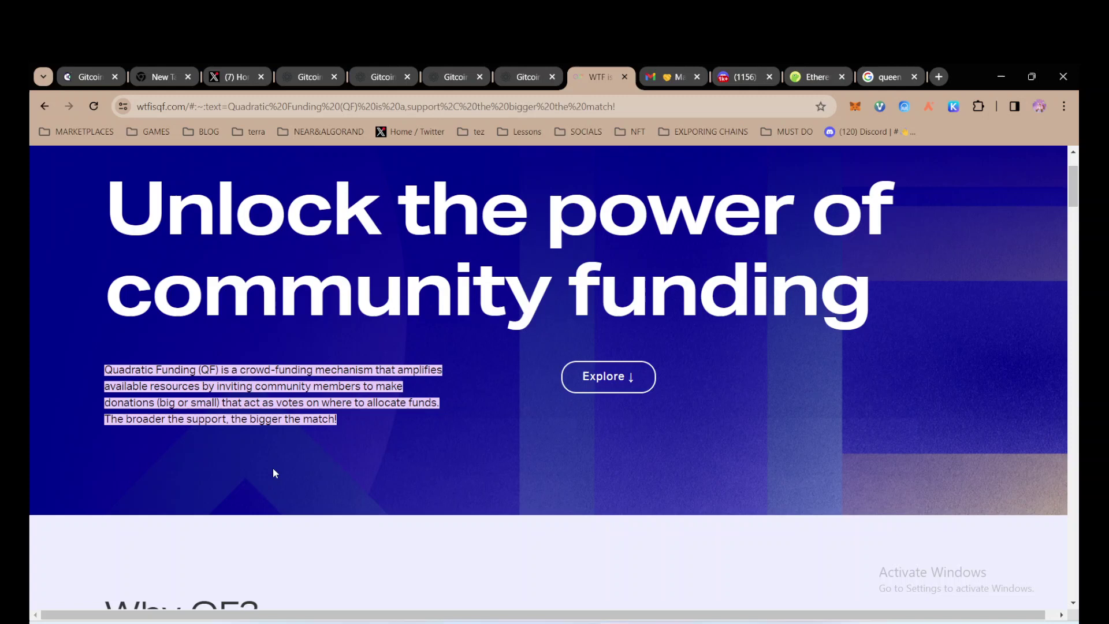
scroll(274, 472, down, 1)
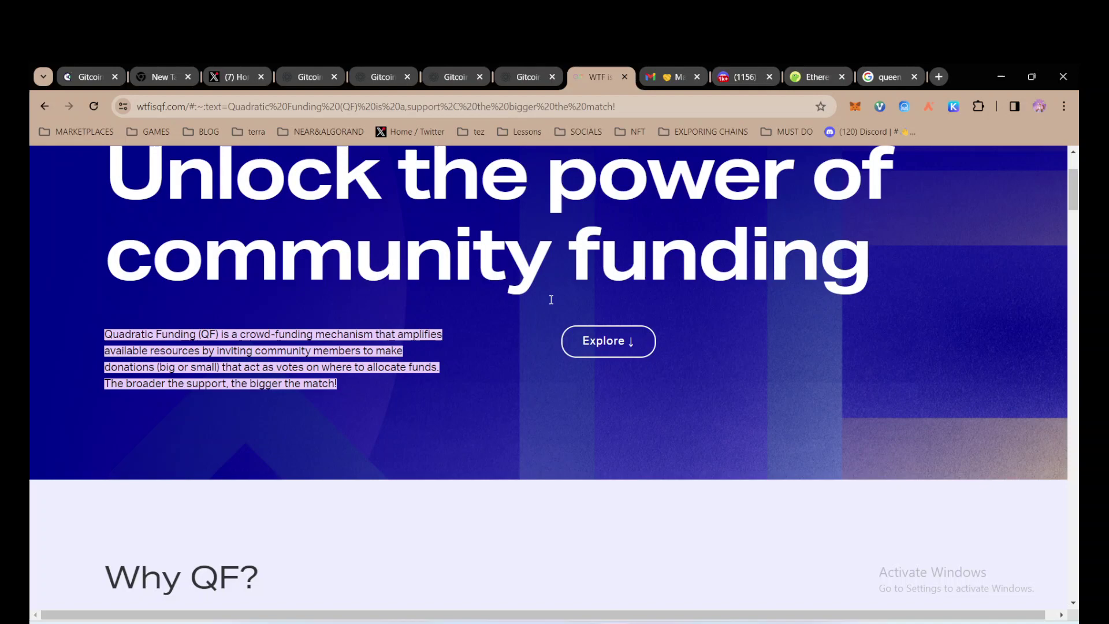
Review the cart's five GreenPill x Octant Optimism projects and the $6.66 total contribution.
click(522, 69)
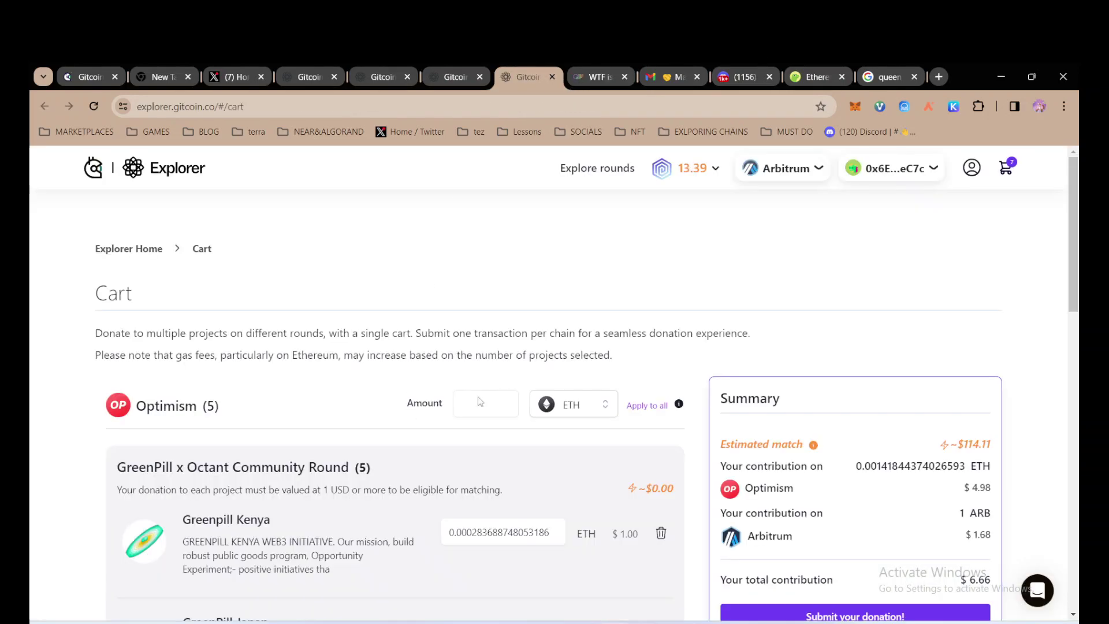
scroll(615, 472, down, 1)
scroll(613, 471, down, 2)
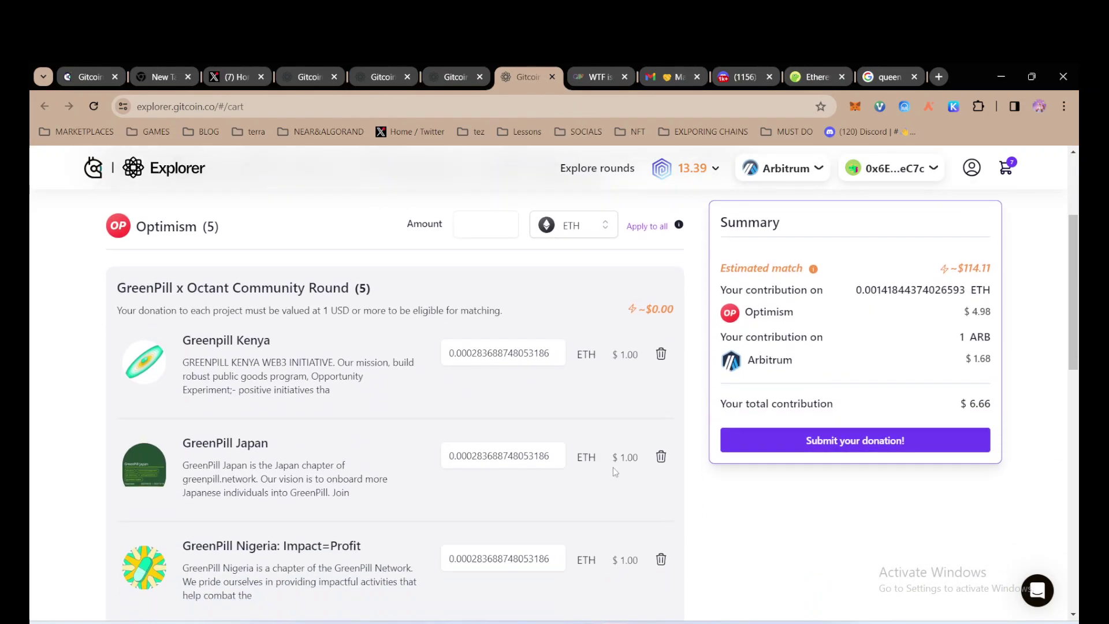
scroll(614, 471, up, 3)
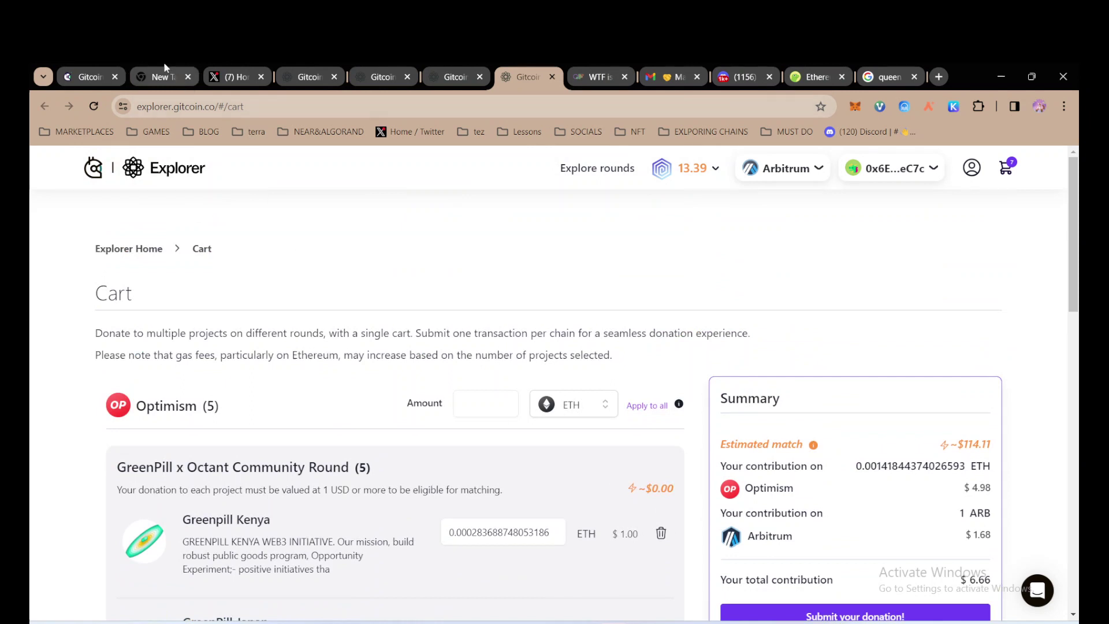
Check the Passport score, 13.39 against a threshold of 20, then go to the X tab.
click(76, 78)
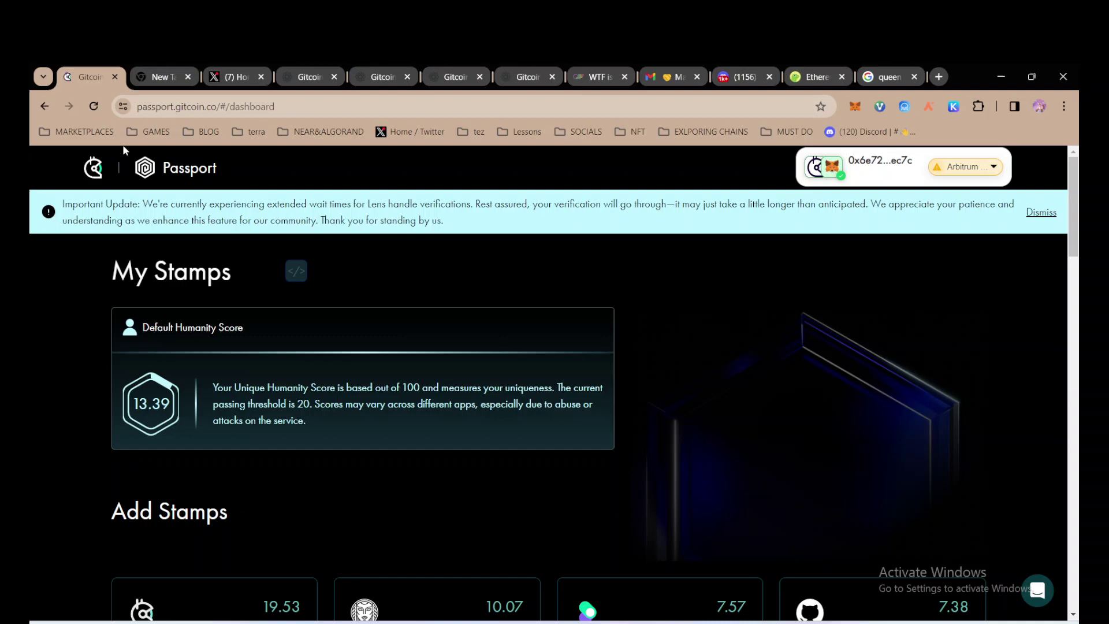
click(224, 72)
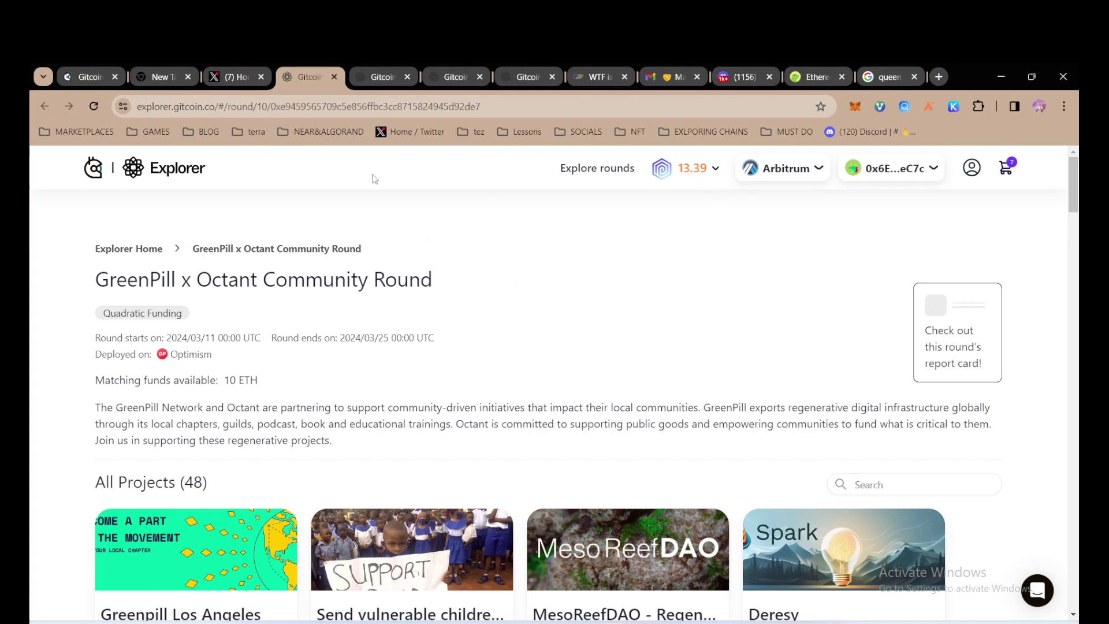
Remove GreenPill Japan from the cart and add it back again.
scroll(464, 311, down, 5)
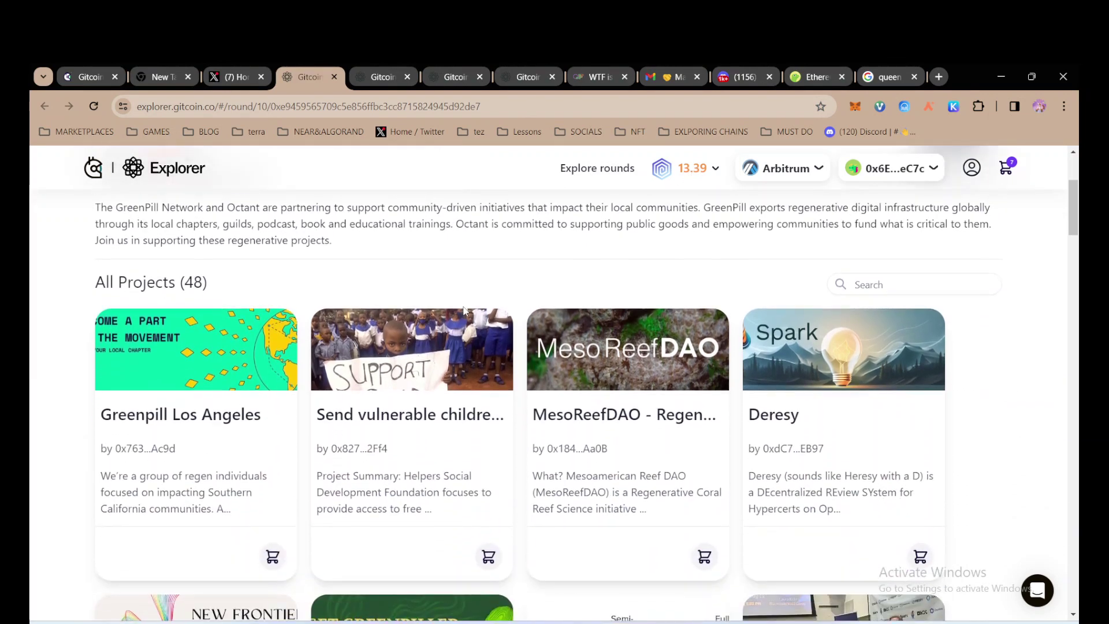
scroll(465, 311, down, 6)
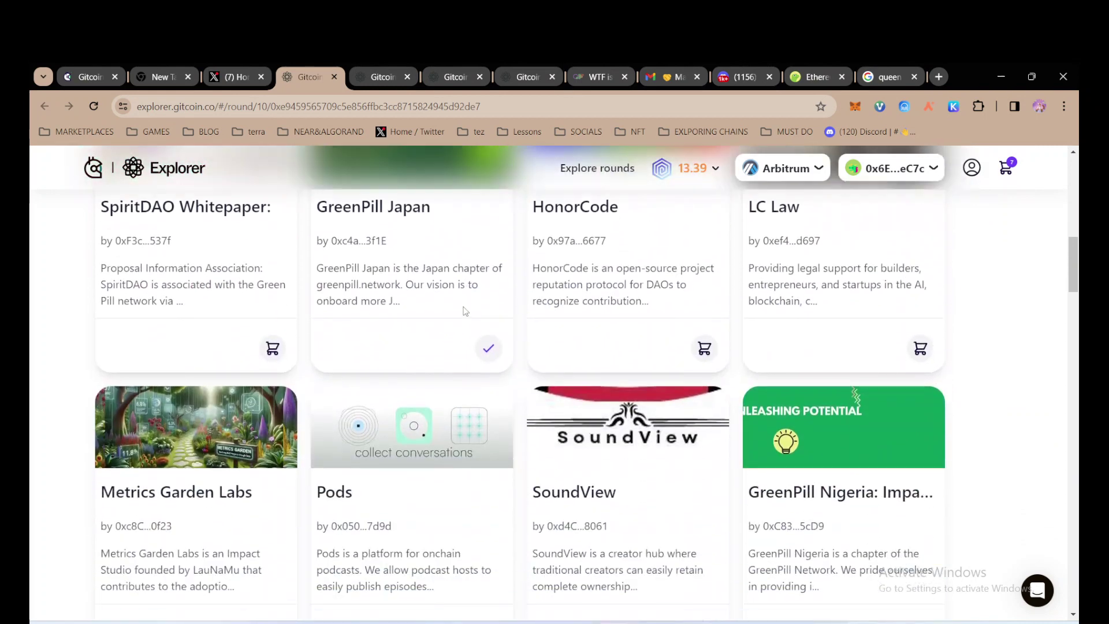
scroll(488, 301, up, 2)
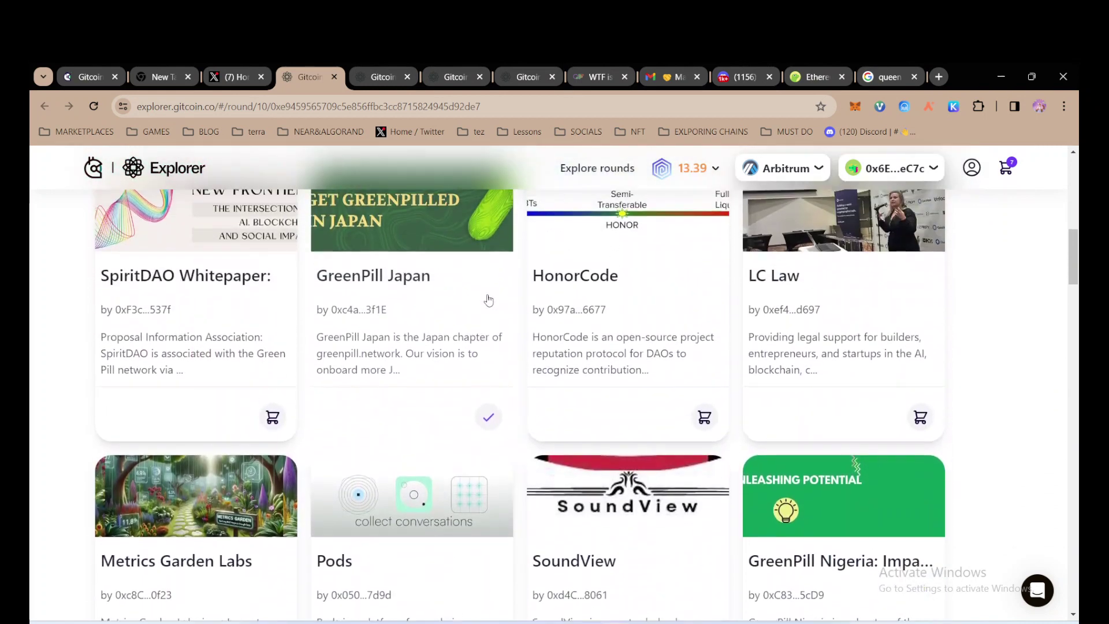
click(486, 426)
click(487, 421)
scroll(487, 423, down, 10)
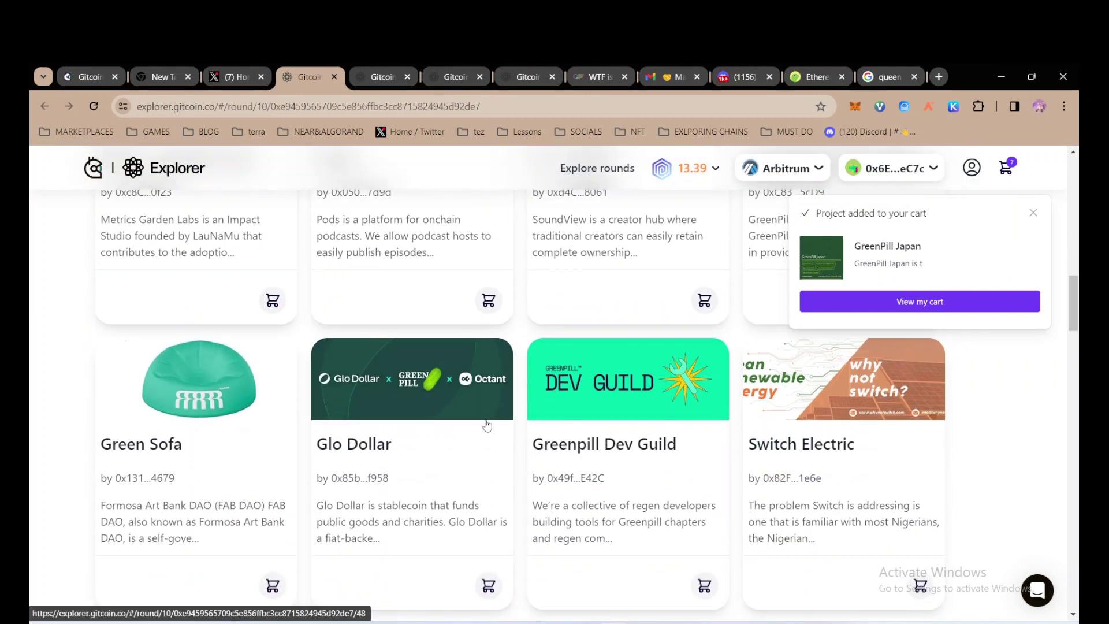
scroll(487, 425, up, 3)
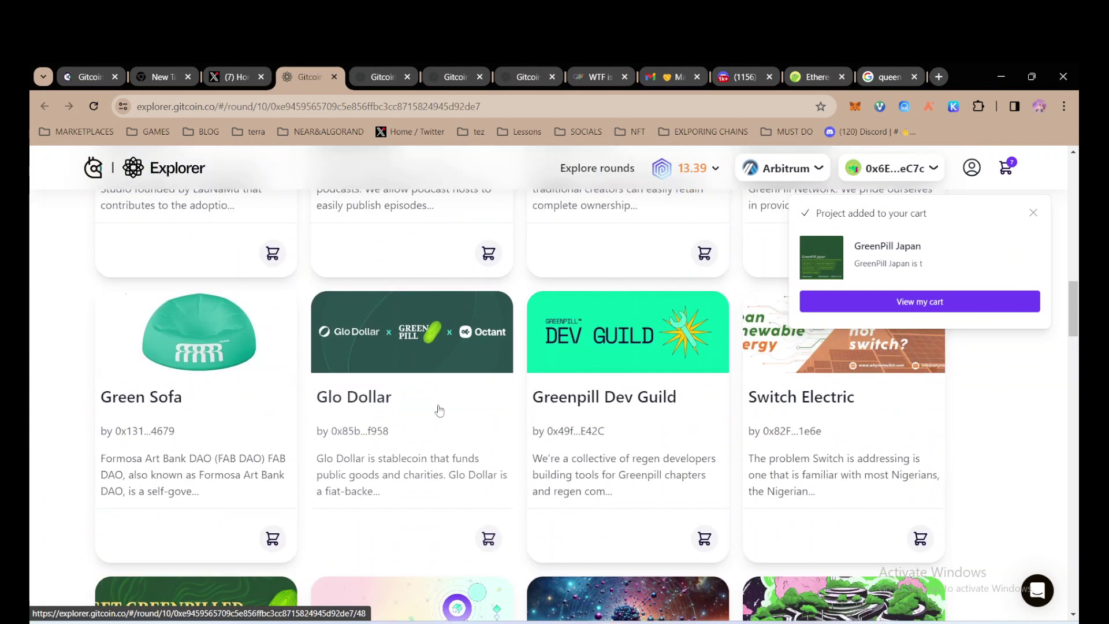
Add Glo Dollar to the cart from its project page, bringing the cart to 8 projects.
click(439, 411)
scroll(451, 428, down, 4)
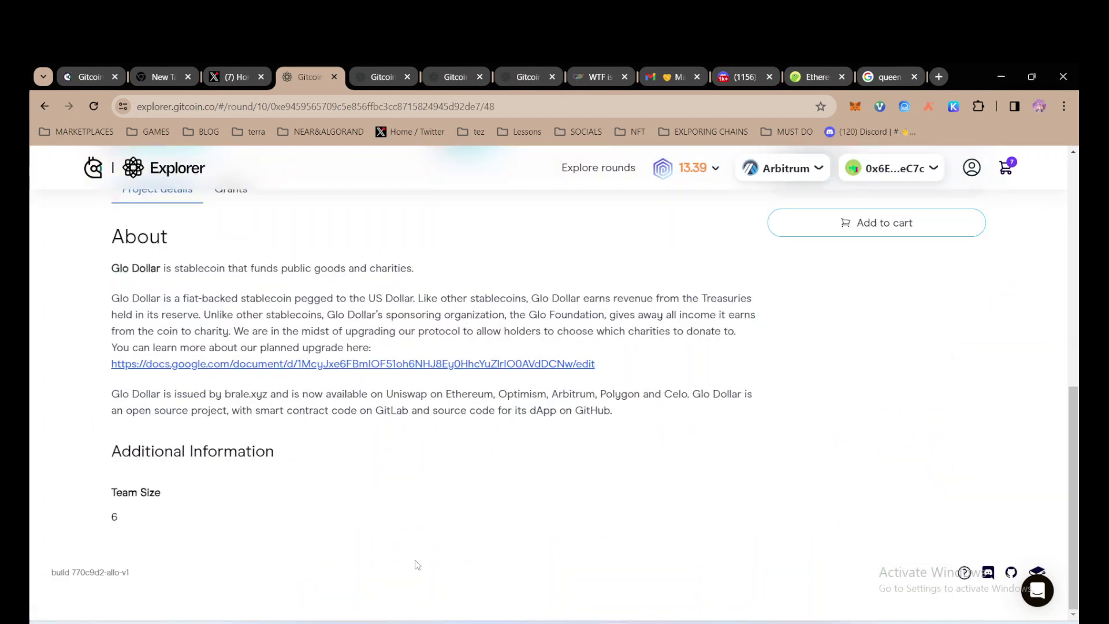
scroll(417, 565, up, 7)
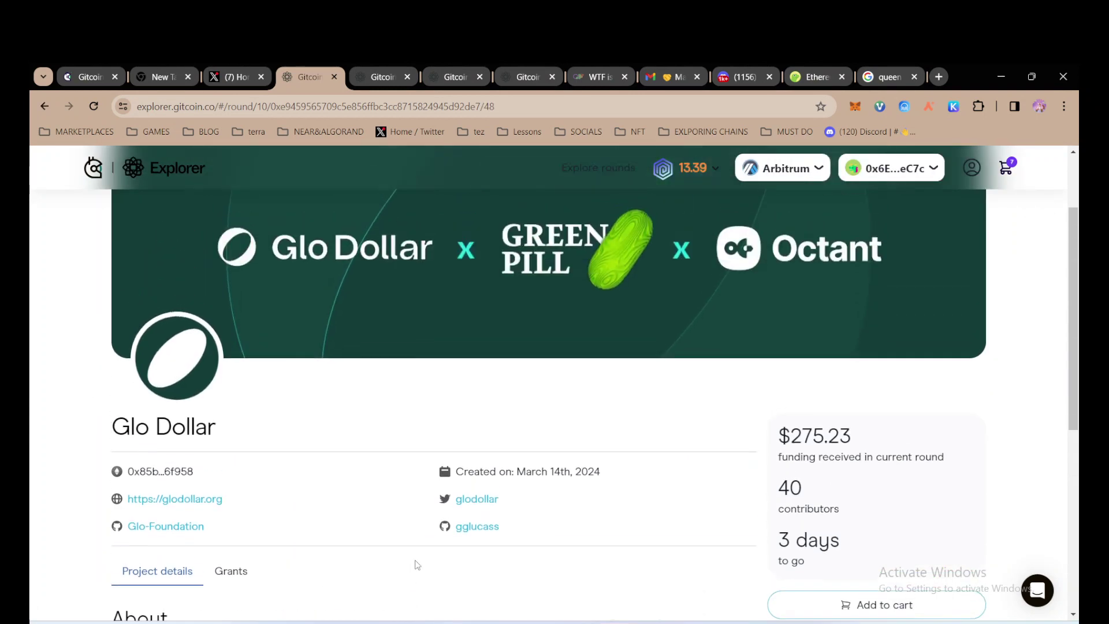
scroll(417, 565, down, 4)
click(876, 373)
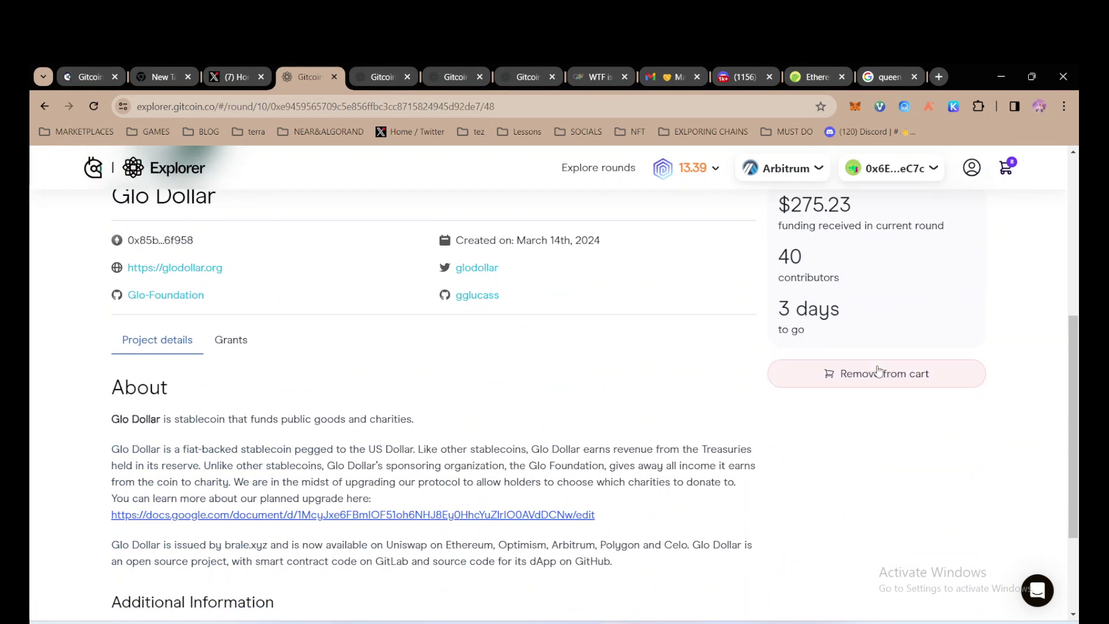
scroll(611, 420, up, 2)
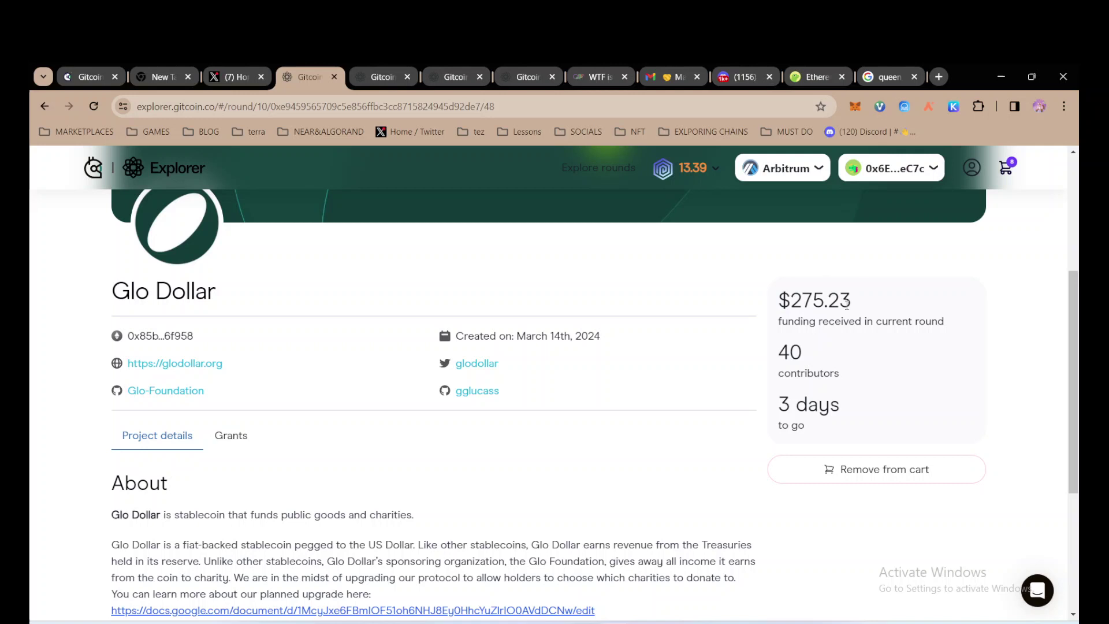
scroll(833, 346, up, 3)
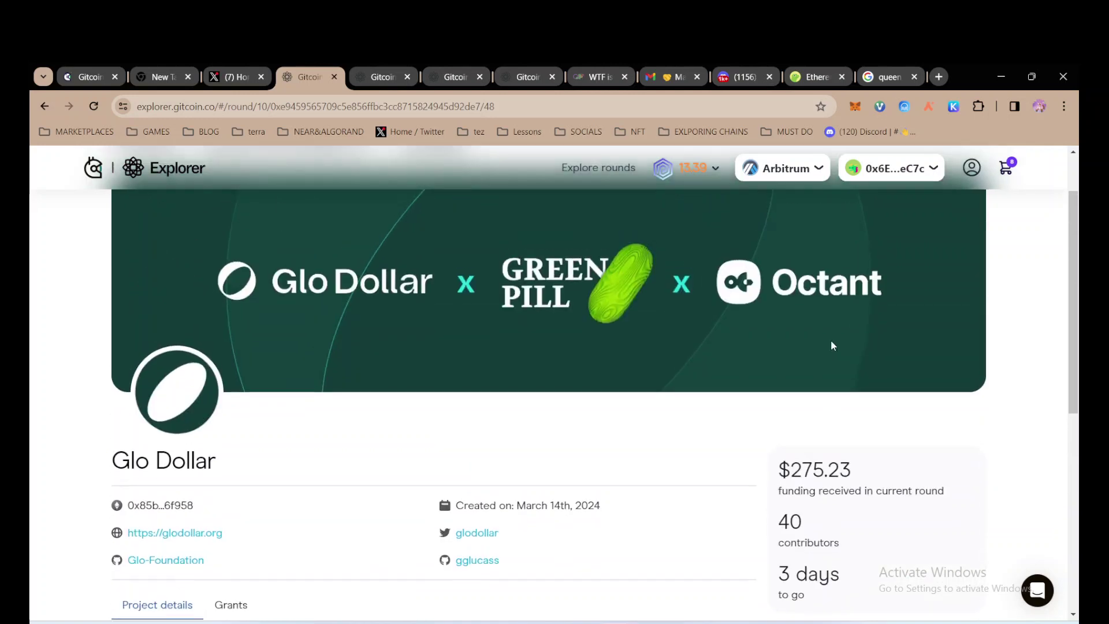
scroll(263, 261, up, 2)
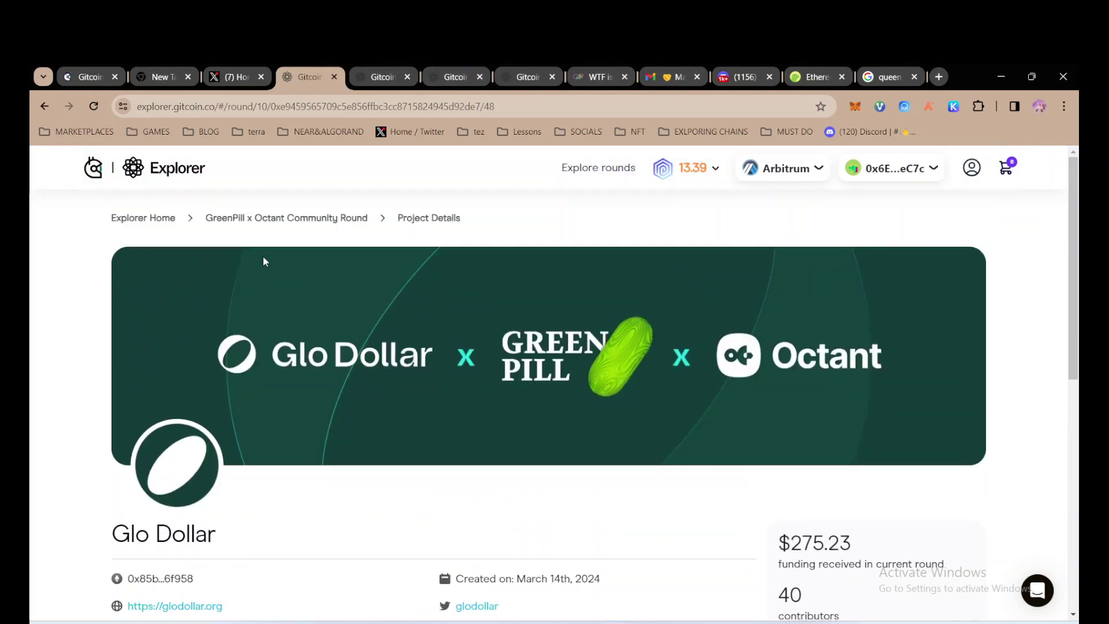
Return to the GreenPill x Octant Community Round and scan its 48-project grid.
click(310, 219)
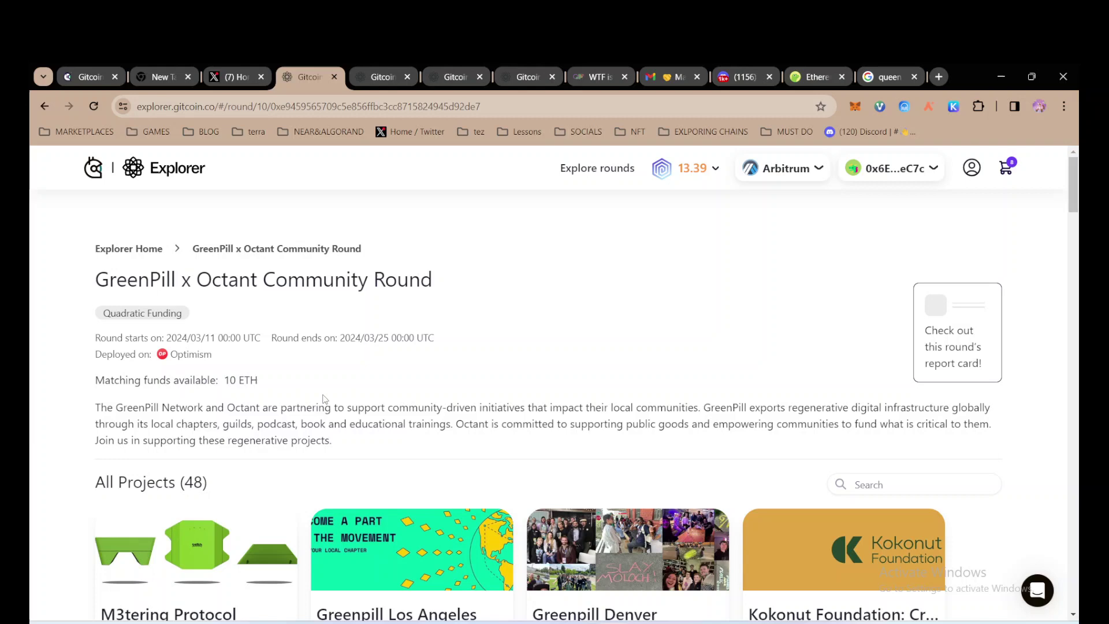
scroll(323, 399, down, 2)
scroll(339, 411, down, 4)
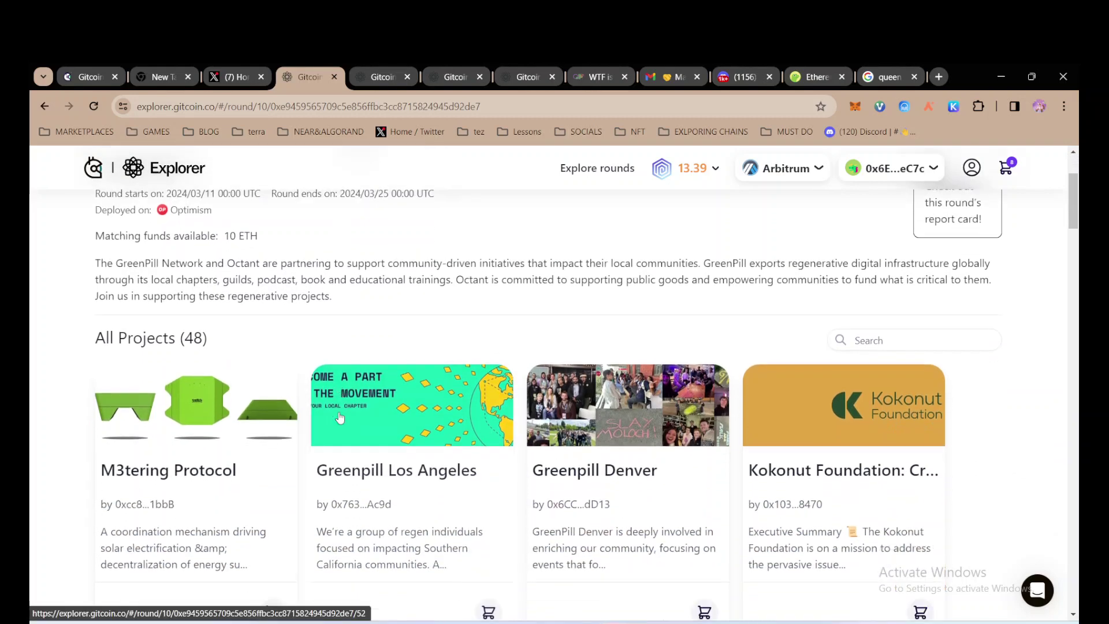
scroll(339, 411, down, 4)
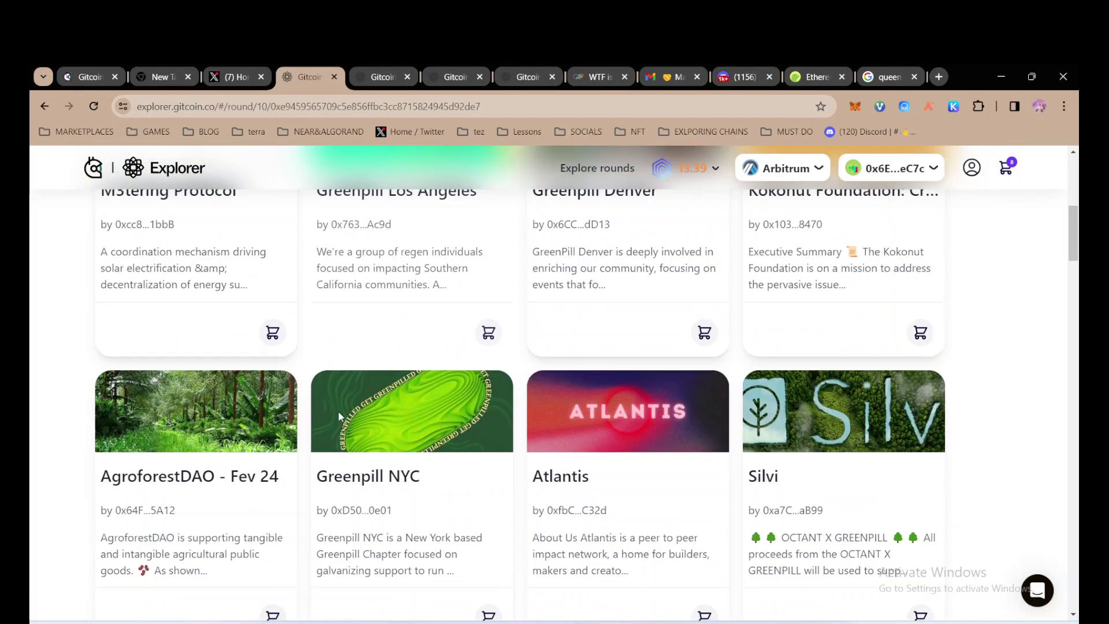
scroll(340, 416, up, 1)
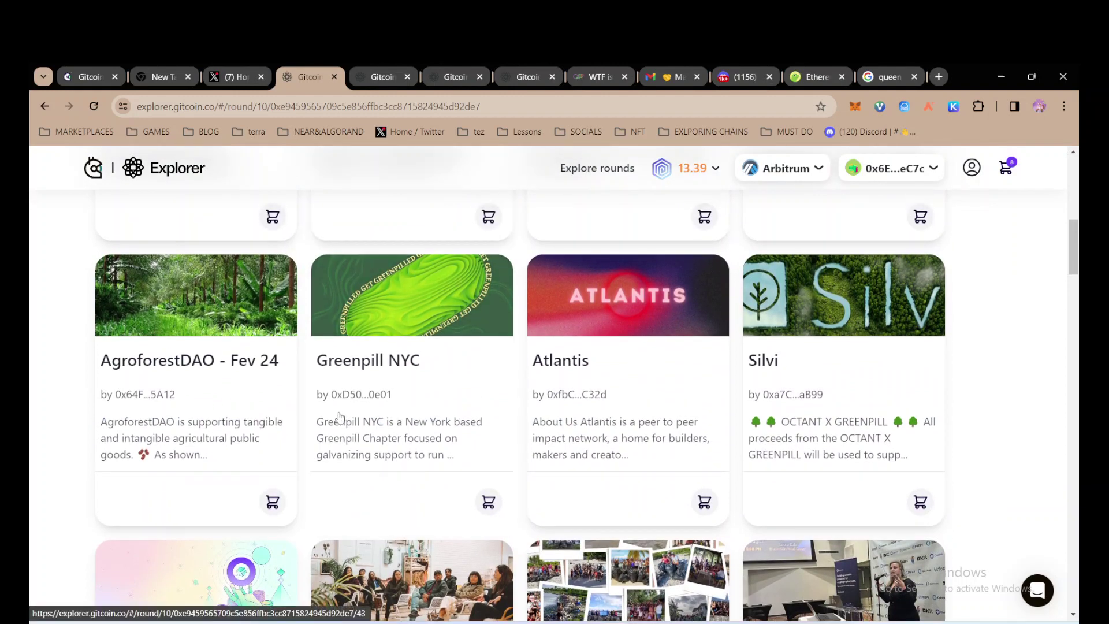
scroll(339, 415, down, 4)
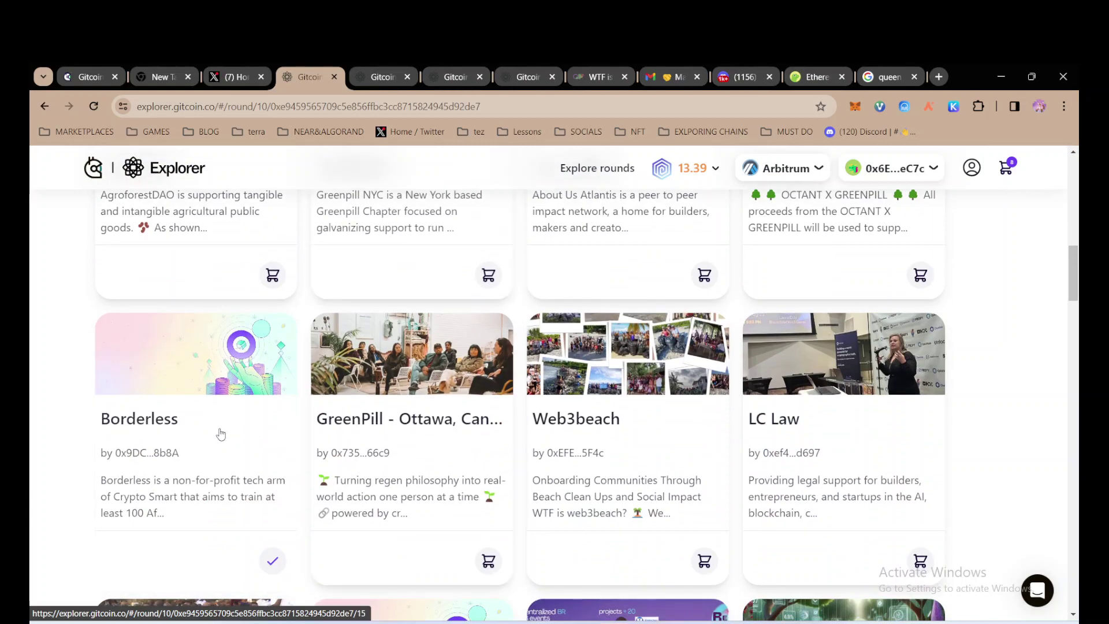
scroll(220, 434, up, 13)
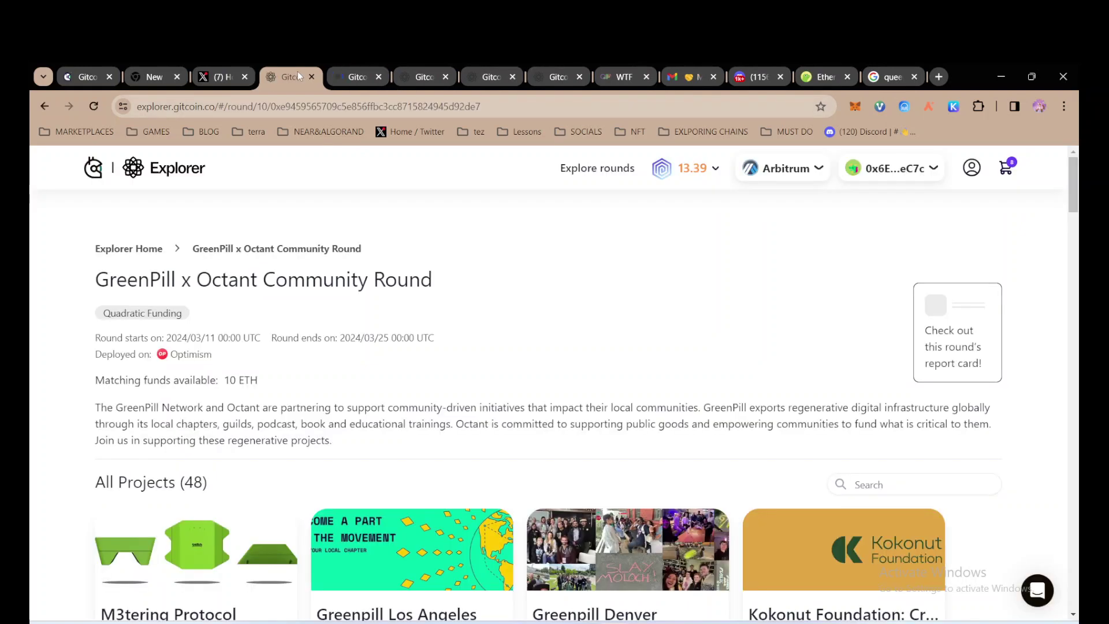
Look over the CreativeDAO project page in the other Explorer tab.
click(426, 76)
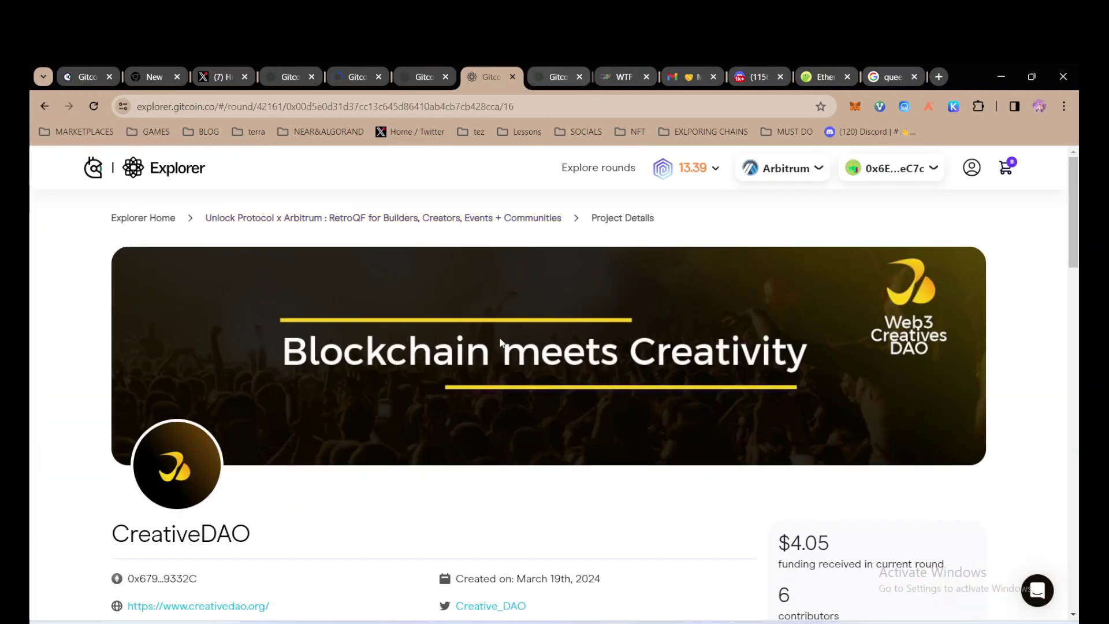
scroll(502, 342, down, 6)
scroll(501, 342, up, 6)
scroll(302, 485, down, 1)
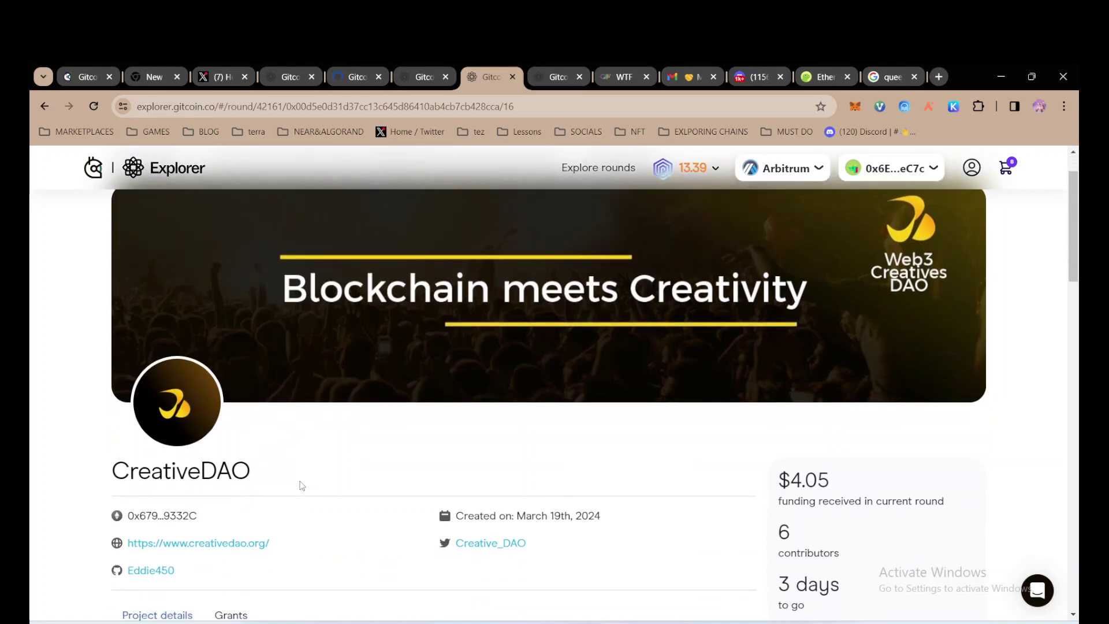
scroll(302, 485, down, 5)
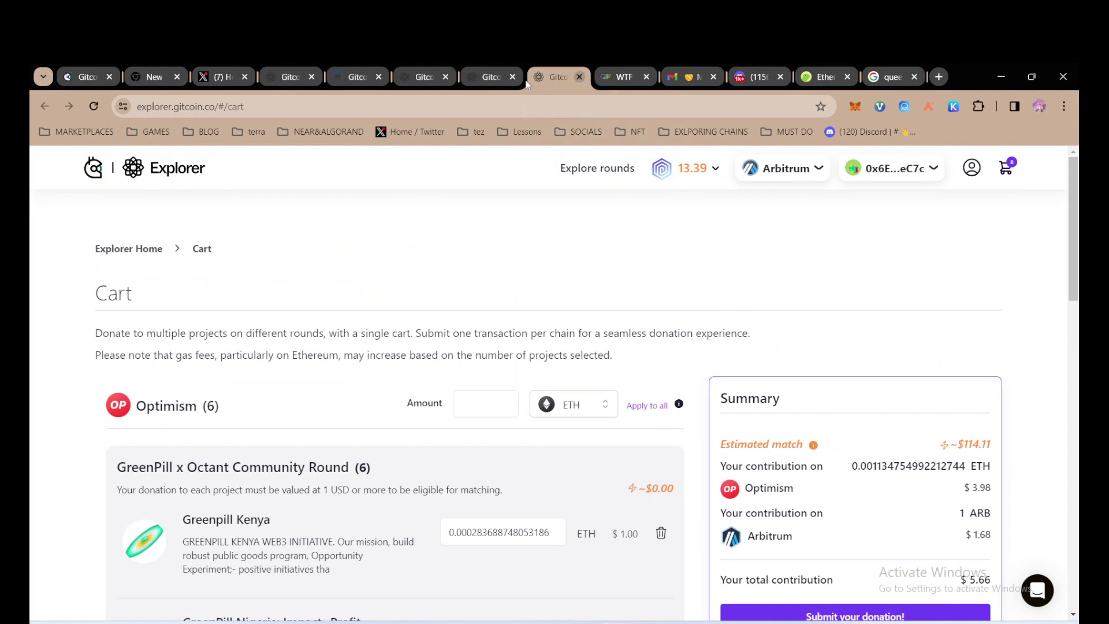
Close the three duplicate Gitcoin tabs so only one cart remains.
click(579, 78)
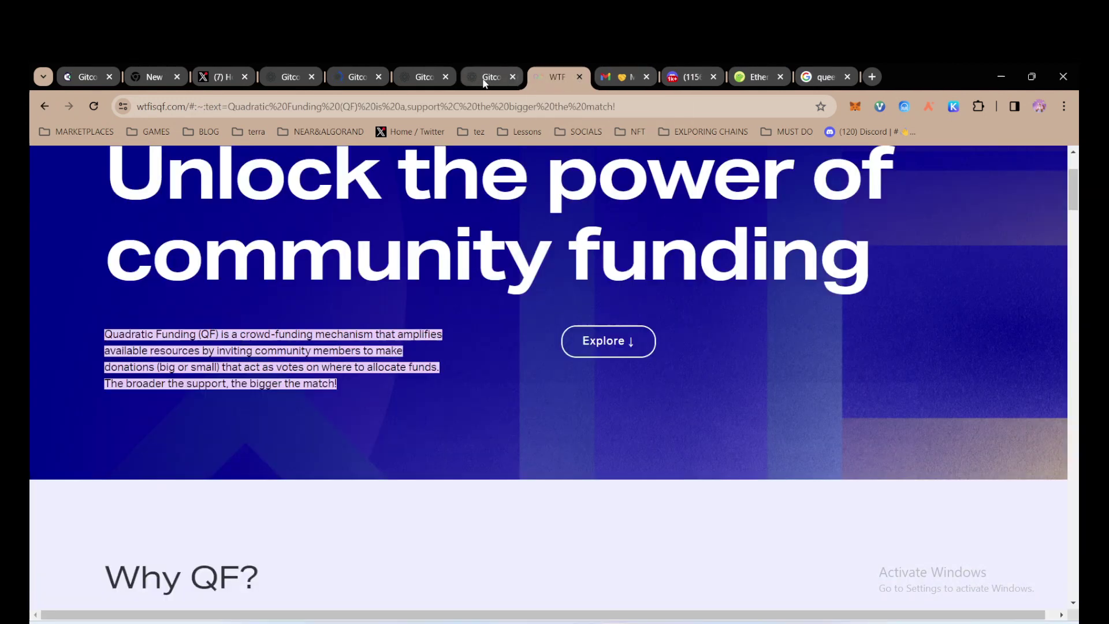
click(513, 81)
click(445, 78)
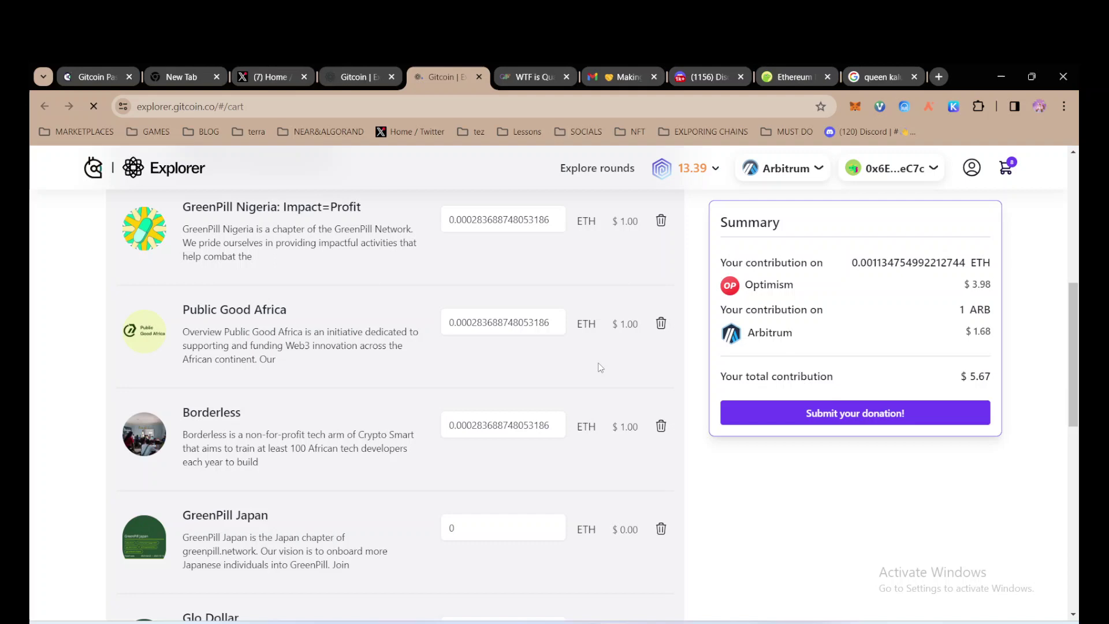
Review the cart's Optimism and Arbitrum sections: about $114.11 estimated match, $5.67 total.
scroll(432, 159, up, 4)
scroll(432, 159, up, 2)
scroll(432, 159, down, 4)
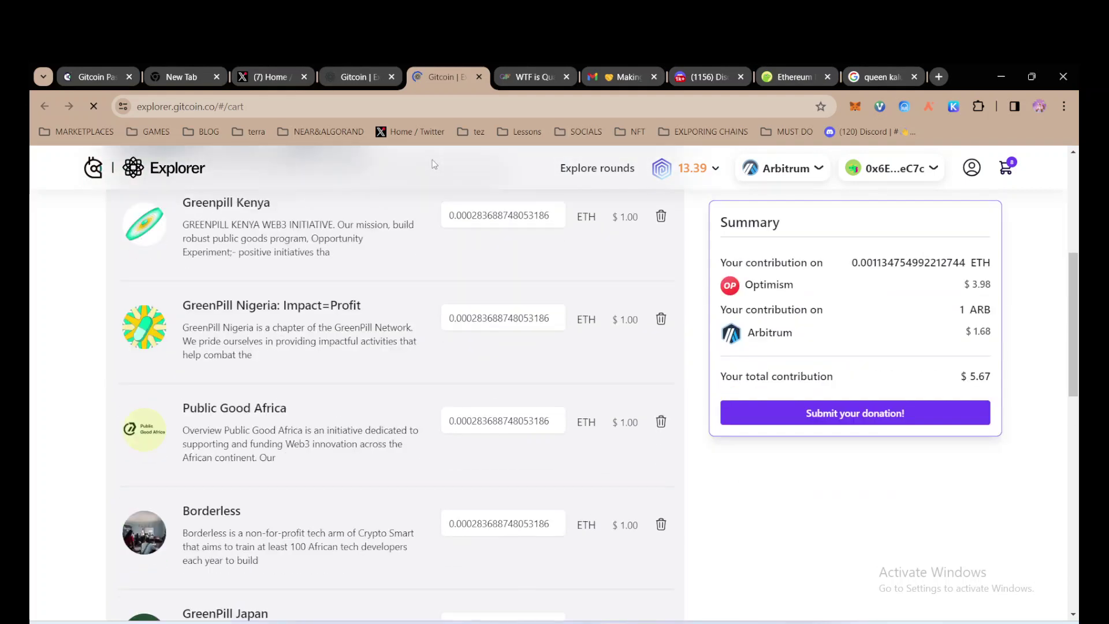
scroll(459, 230, up, 4)
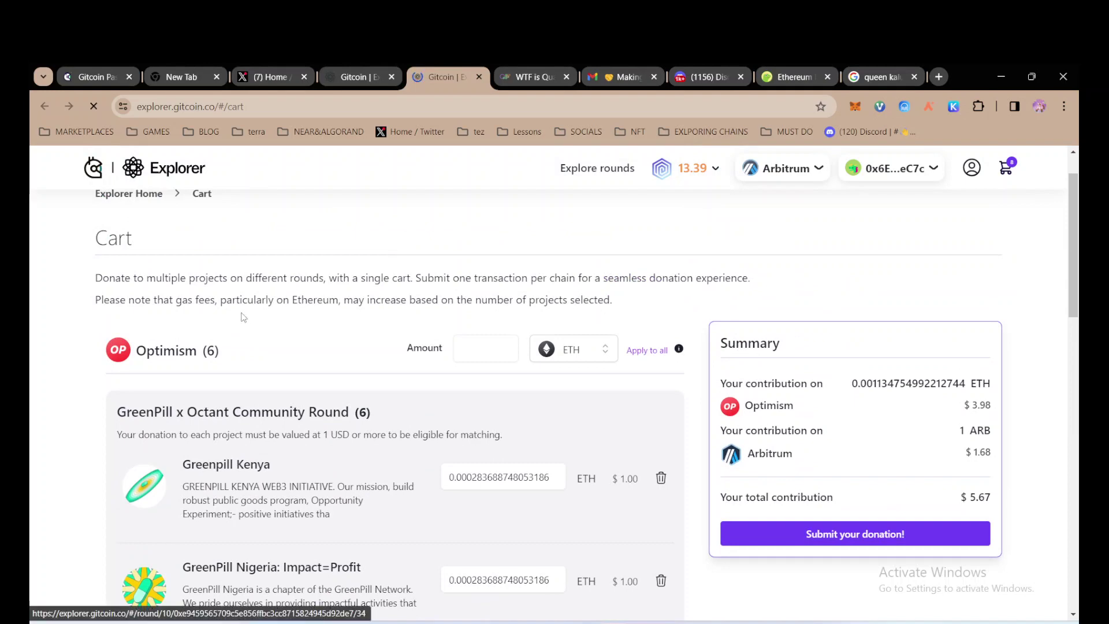
scroll(308, 461, down, 1)
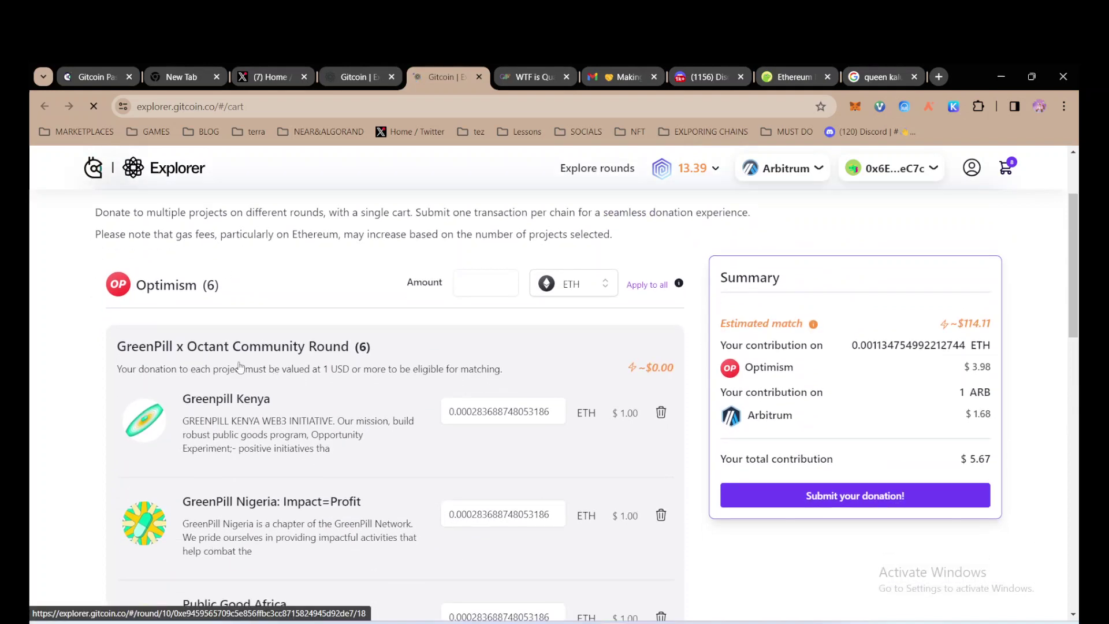
scroll(405, 470, down, 8)
scroll(405, 471, down, 4)
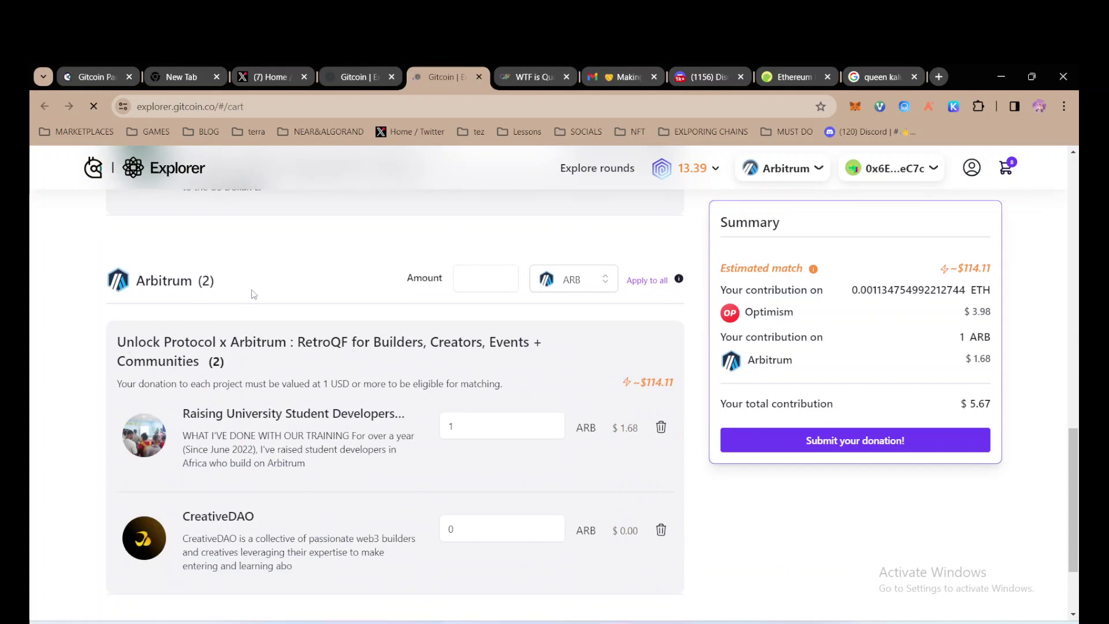
scroll(339, 337, up, 10)
scroll(338, 336, up, 2)
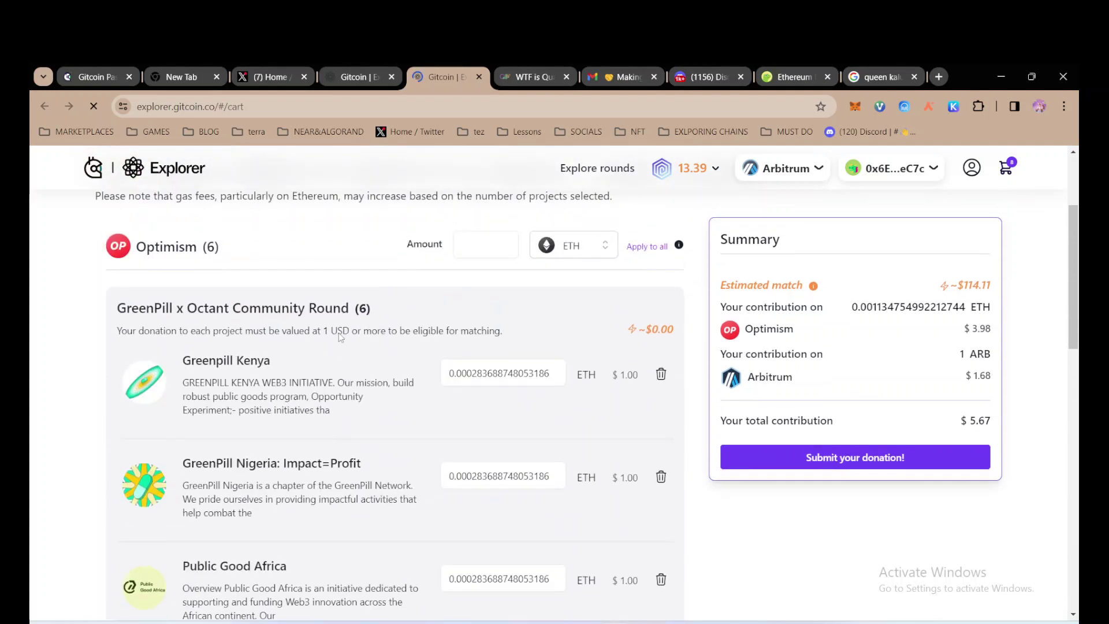
scroll(338, 336, down, 4)
scroll(340, 337, up, 5)
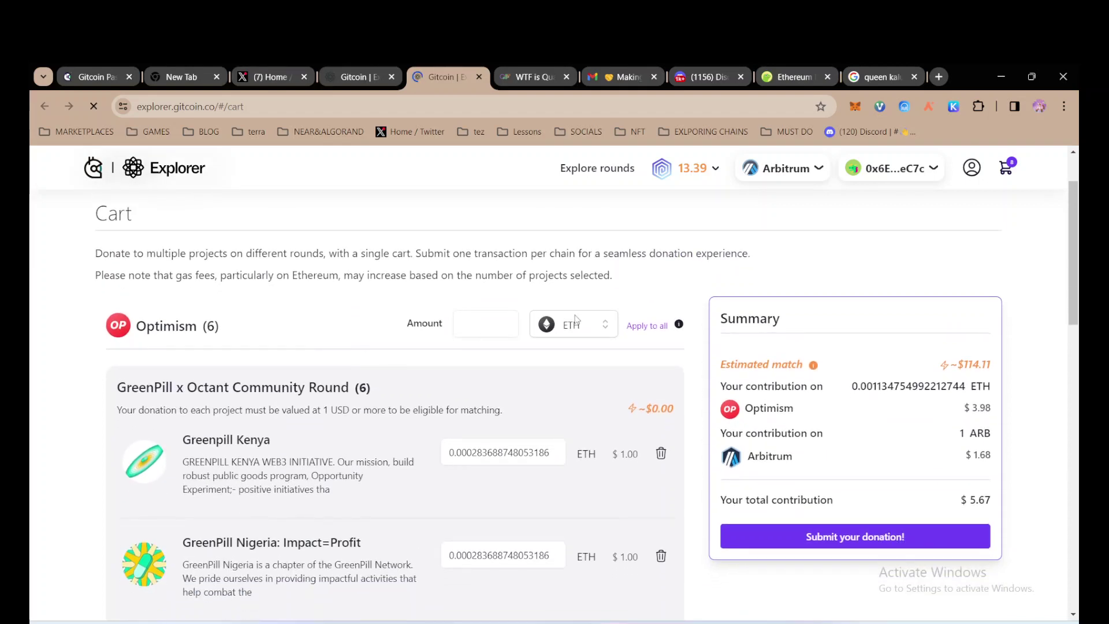
click(575, 327)
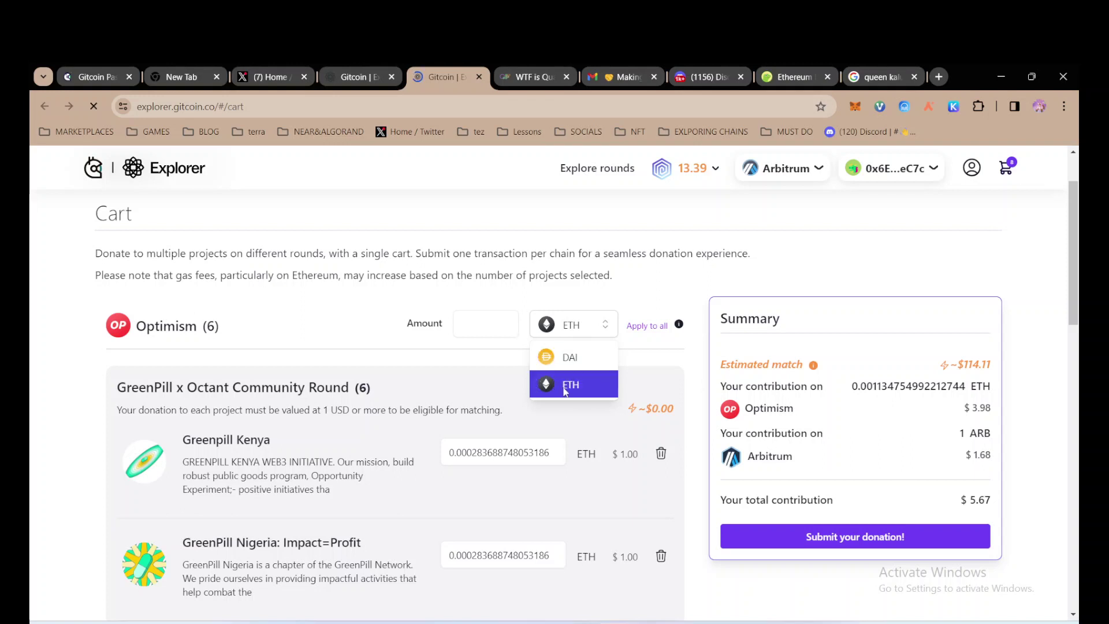
click(484, 326)
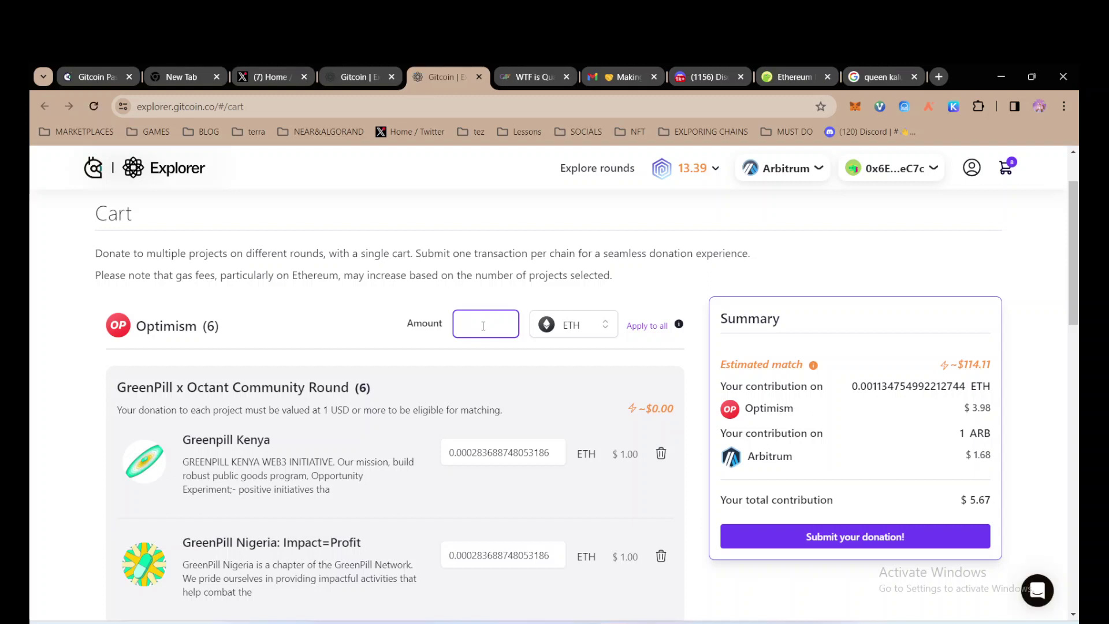
Convert 1 USD in CoinGecko's ETH converter and select the 0.0002845338766033484 ETH result to copy.
click(798, 64)
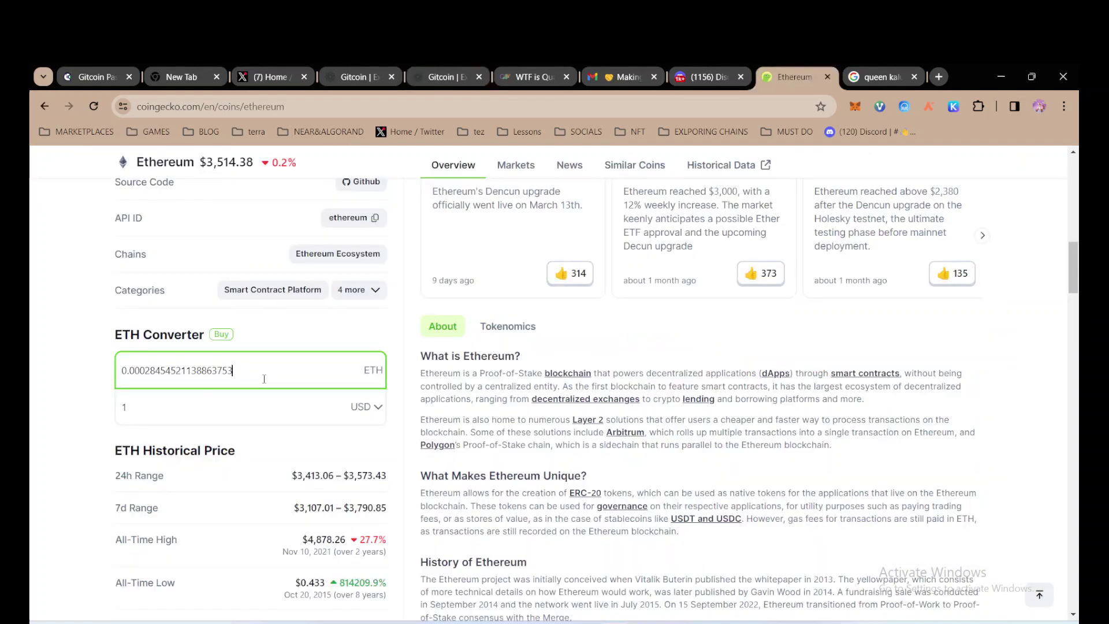
click(204, 407)
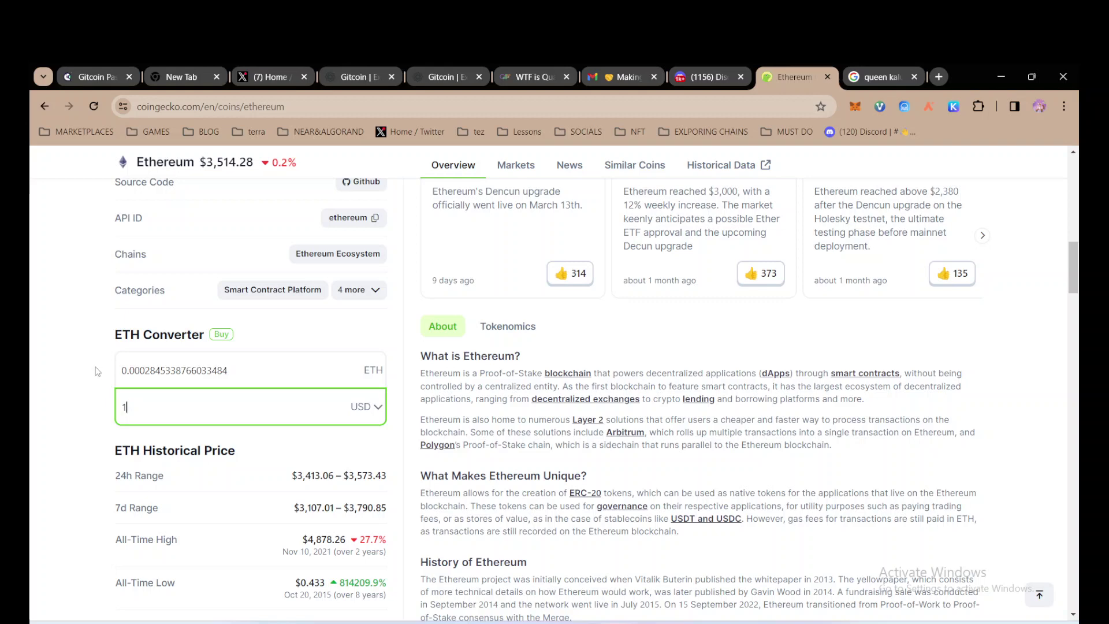
click(421, 67)
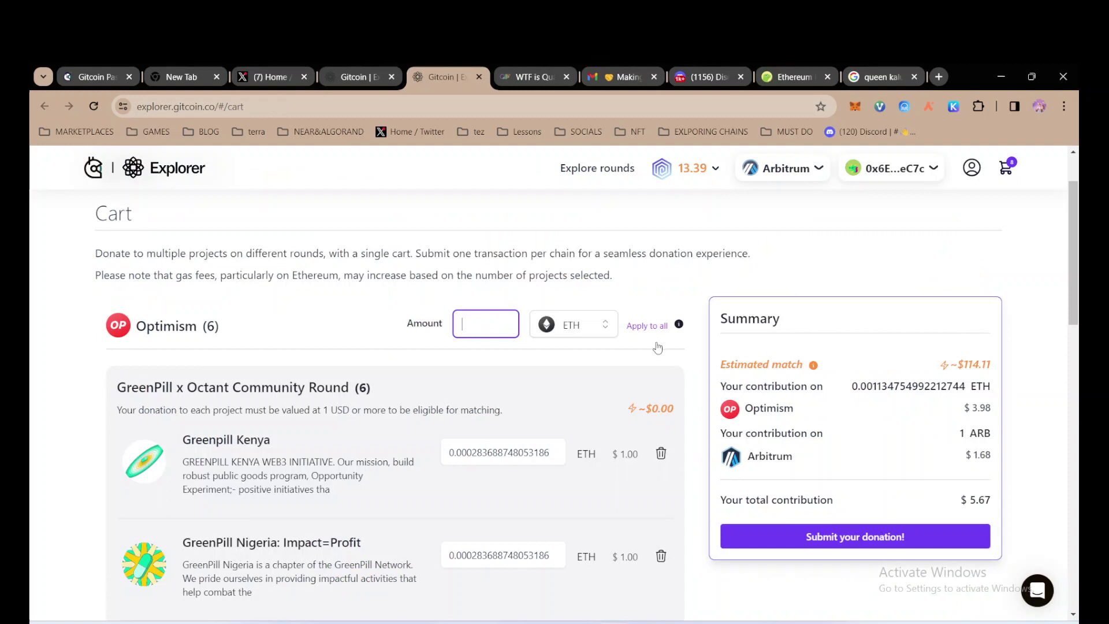
scroll(518, 478, down, 2)
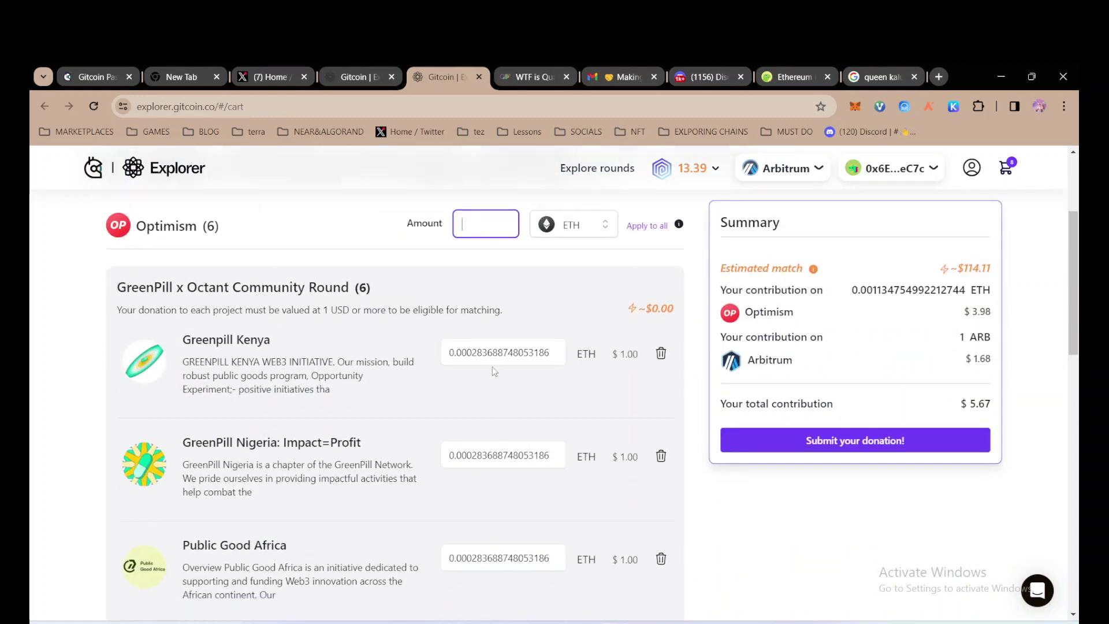
scroll(491, 522, down, 5)
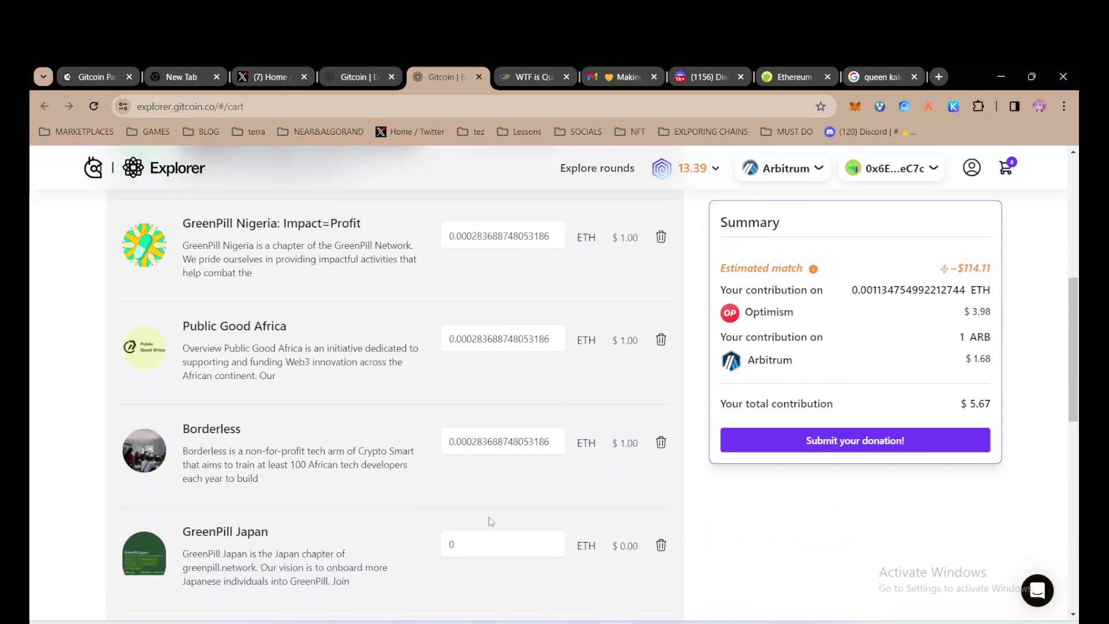
scroll(490, 521, up, 8)
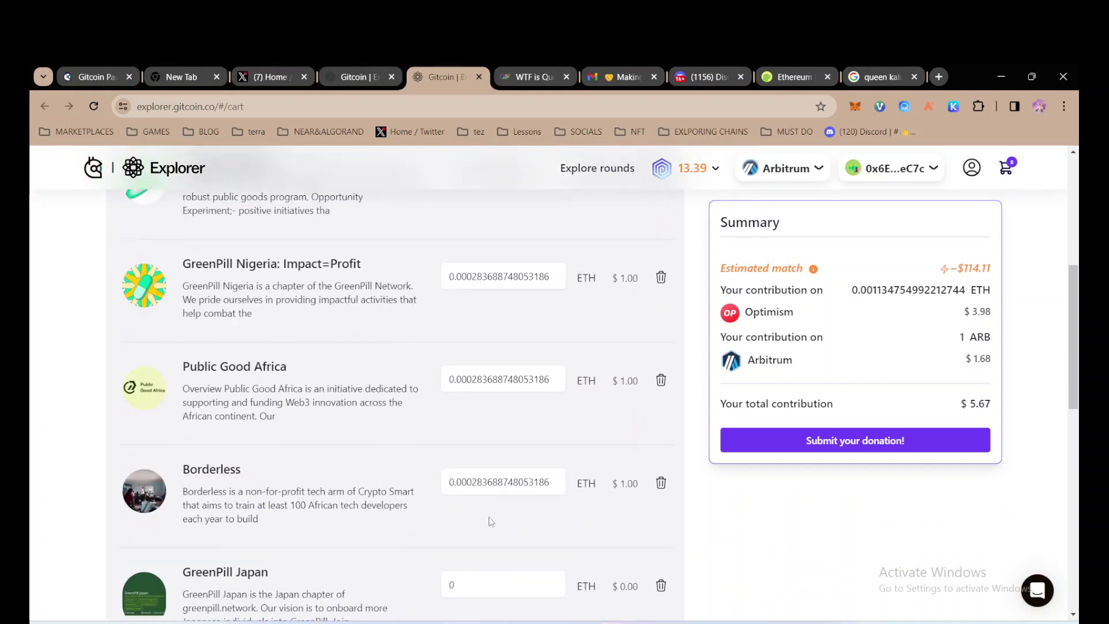
click(777, 72)
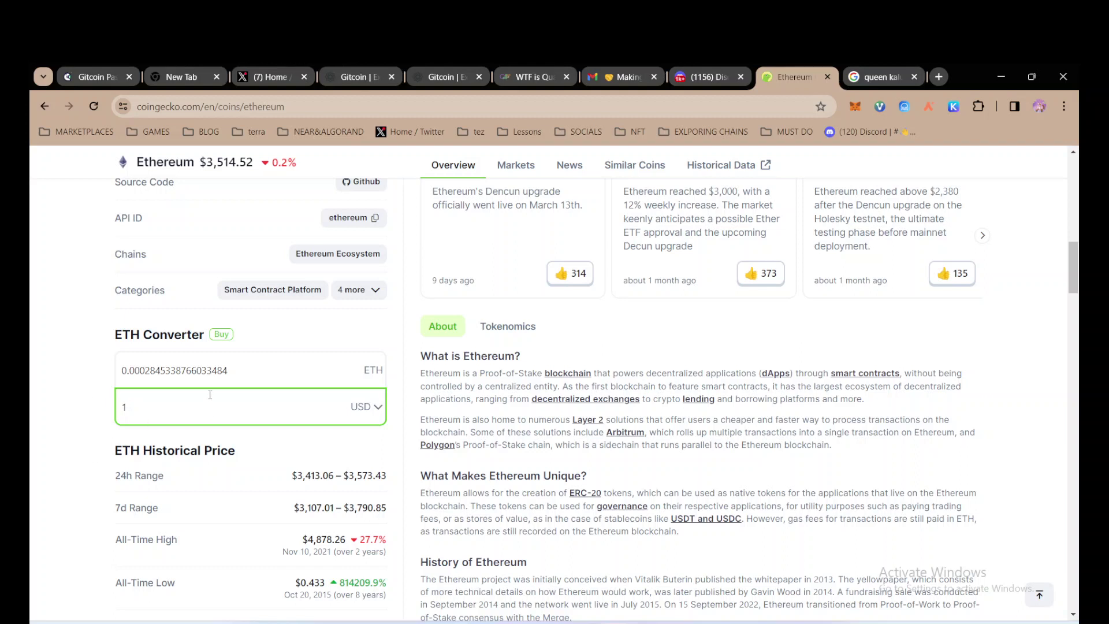
click(244, 366)
double_click(243, 365)
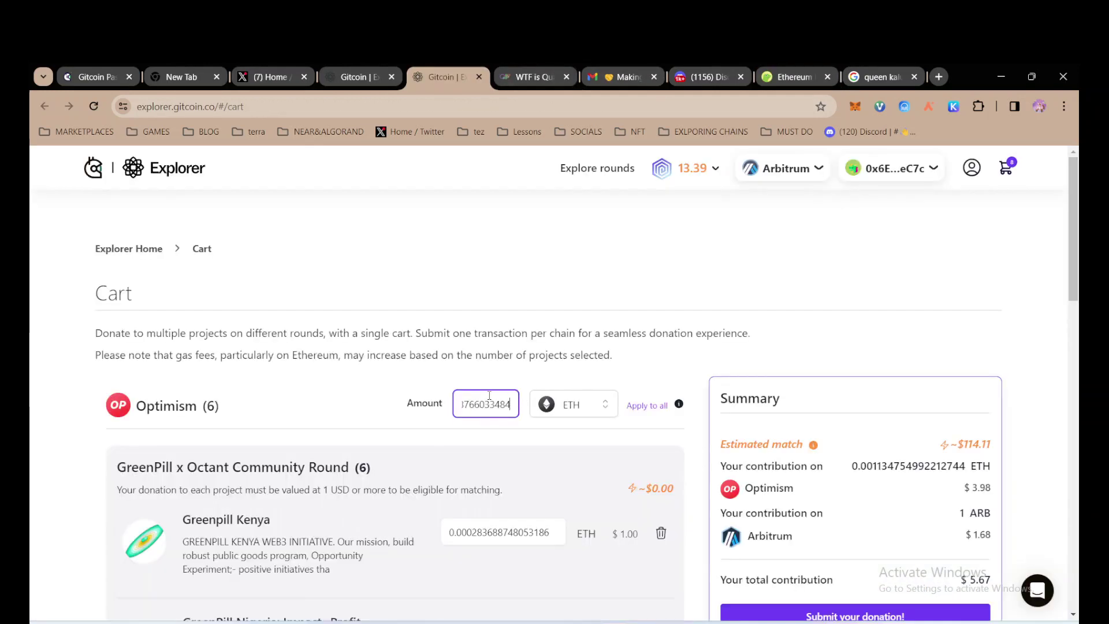
Apply 0.0002845338766033484 ETH ($1.00) to all six Optimism projects, then move down to the Arbitrum section.
click(646, 407)
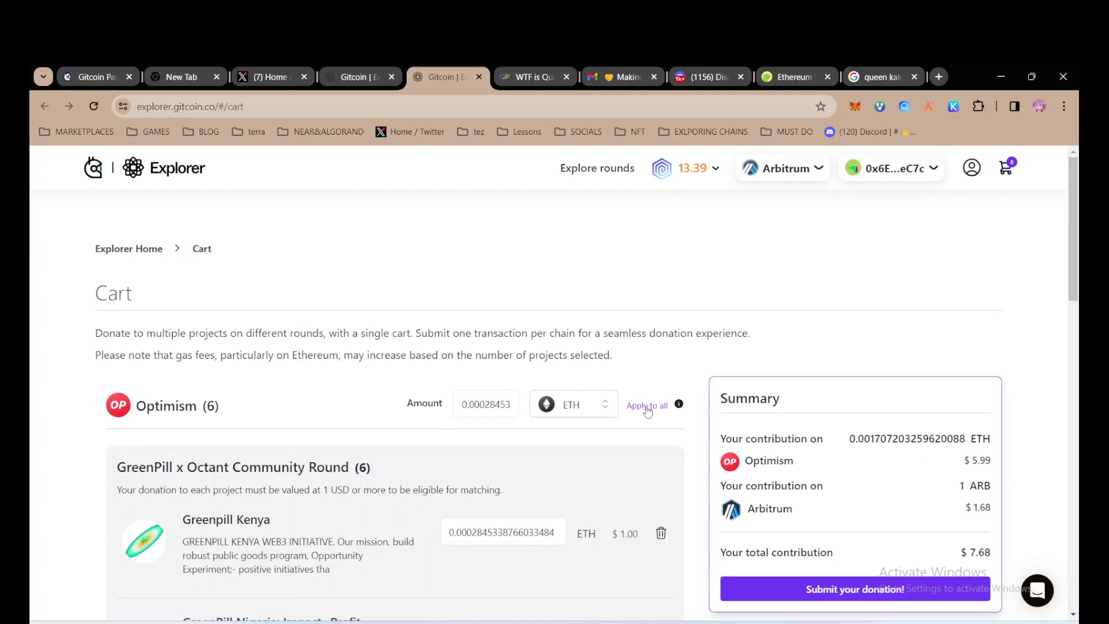
scroll(581, 483, down, 3)
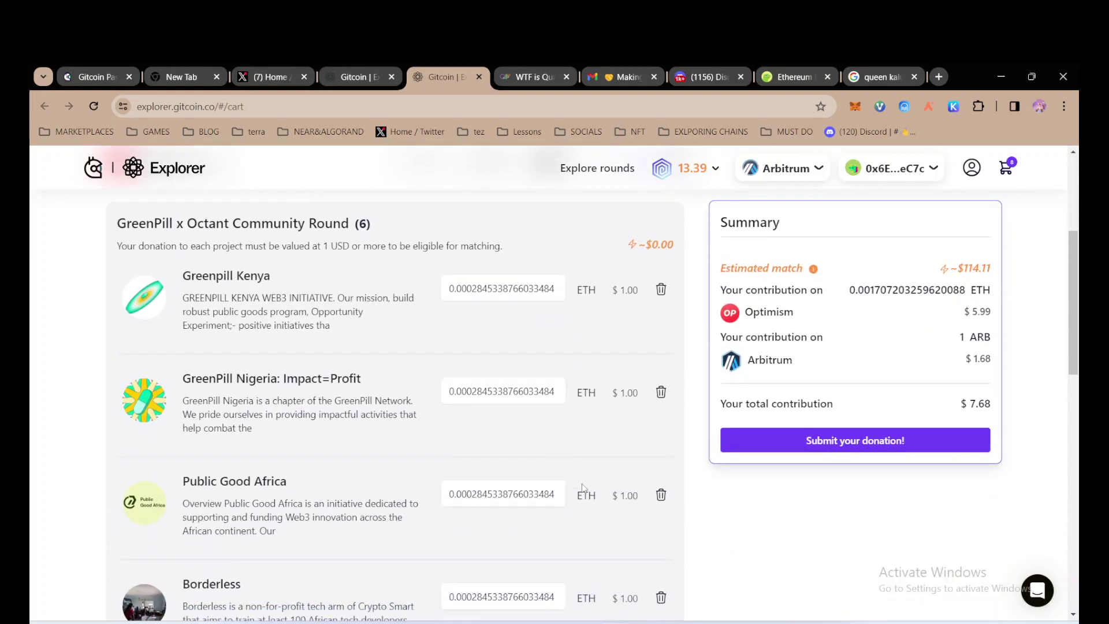
scroll(581, 488, down, 3)
scroll(581, 488, up, 6)
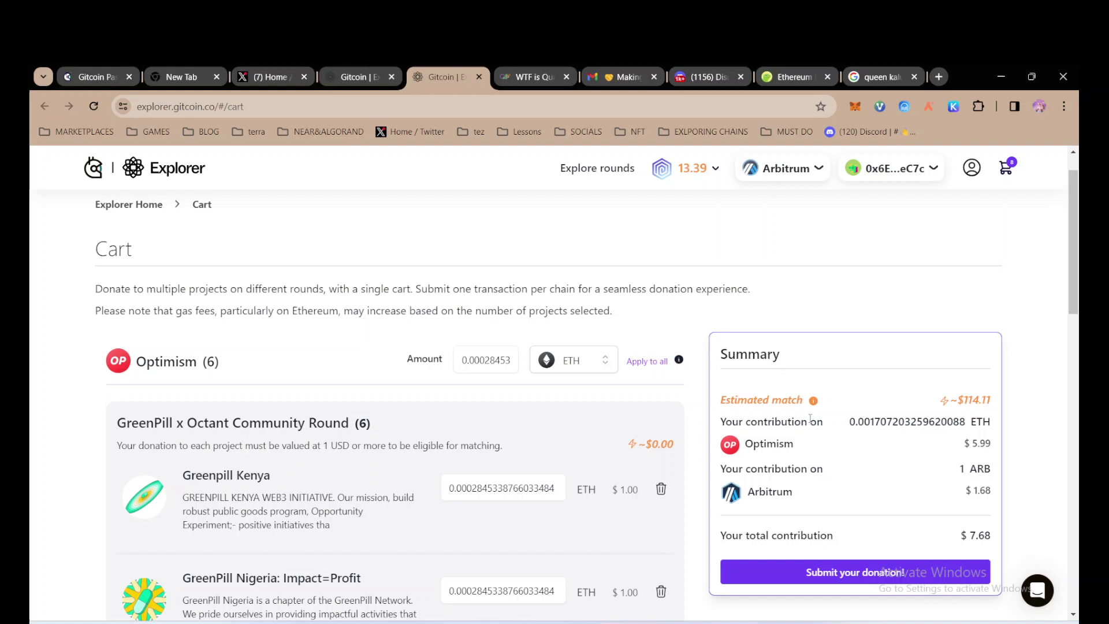
mouse_move(812, 401)
scroll(983, 400, down, 1)
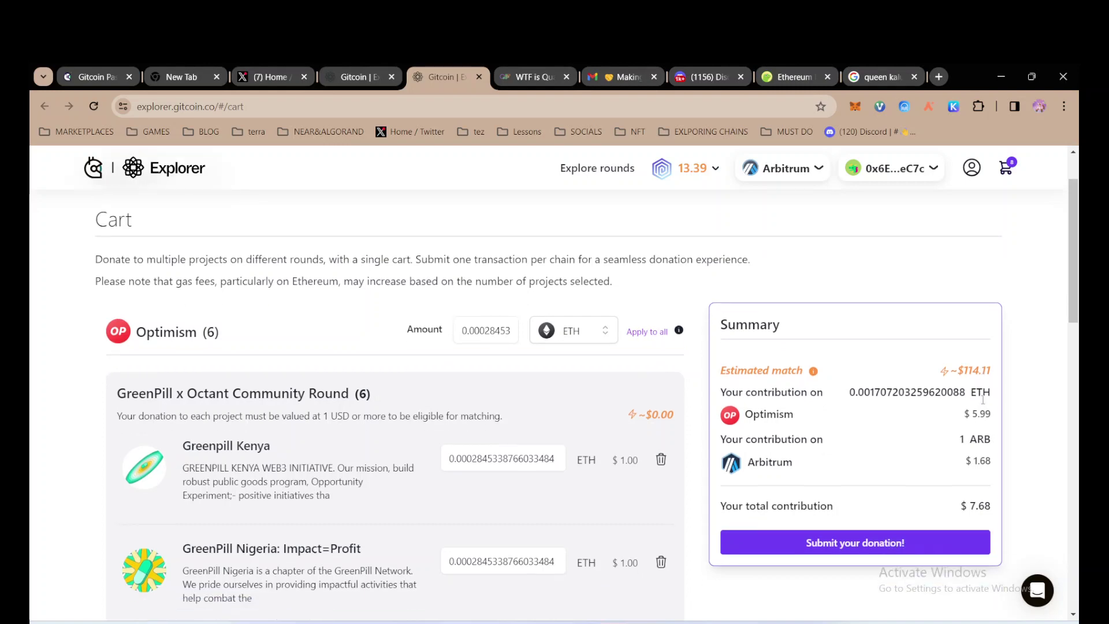
scroll(333, 519, down, 12)
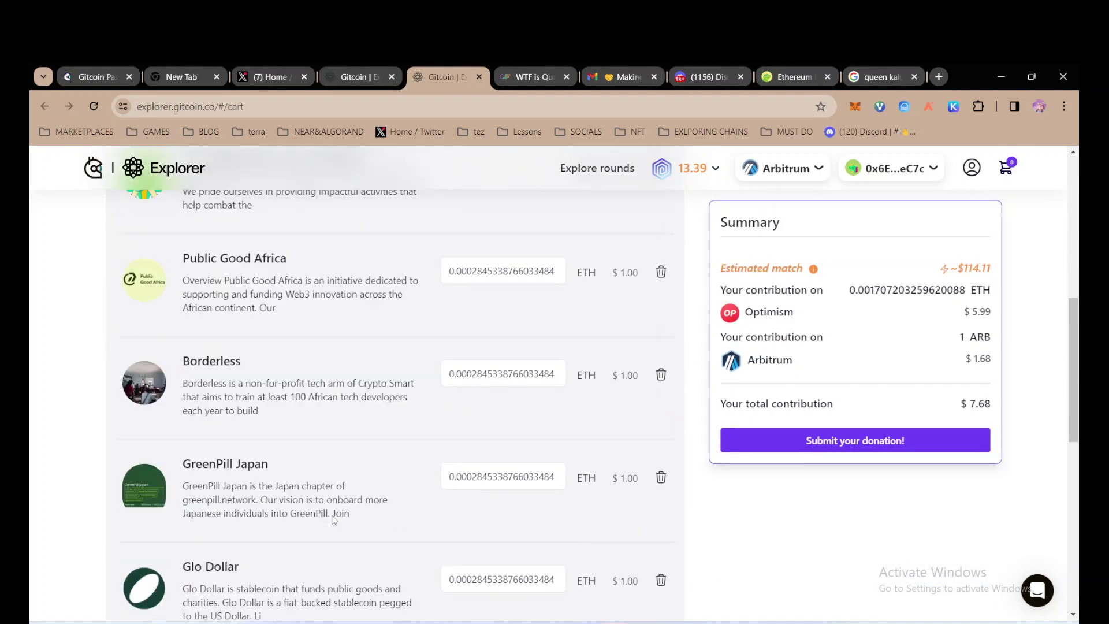
scroll(334, 520, down, 2)
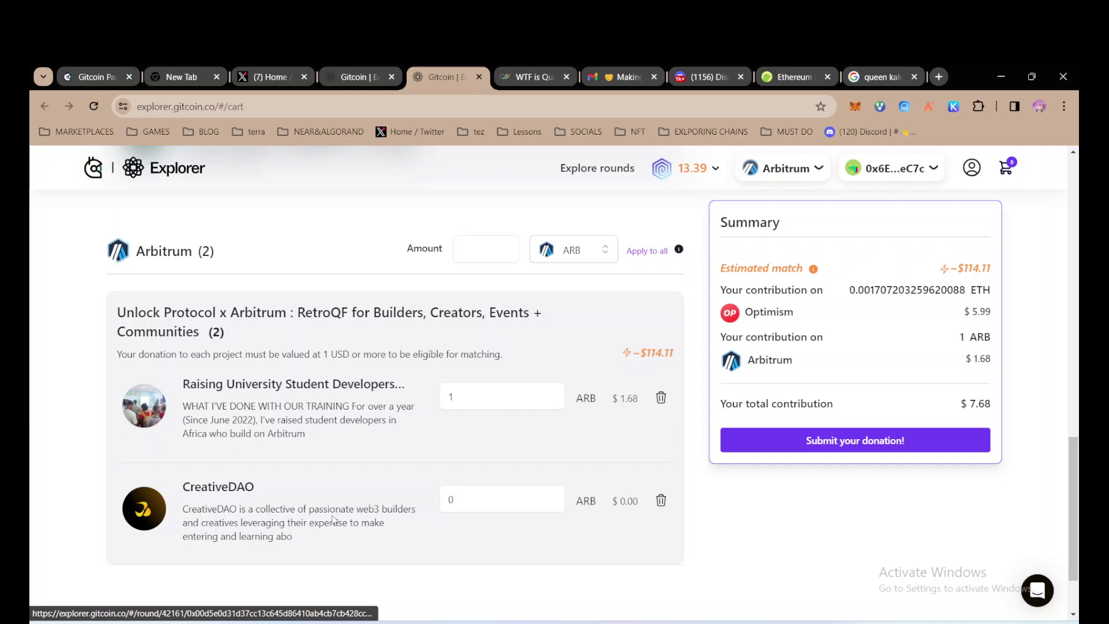
Give both Arbitrum projects 1 ARB each, keeping ARB as the donation token.
click(483, 250)
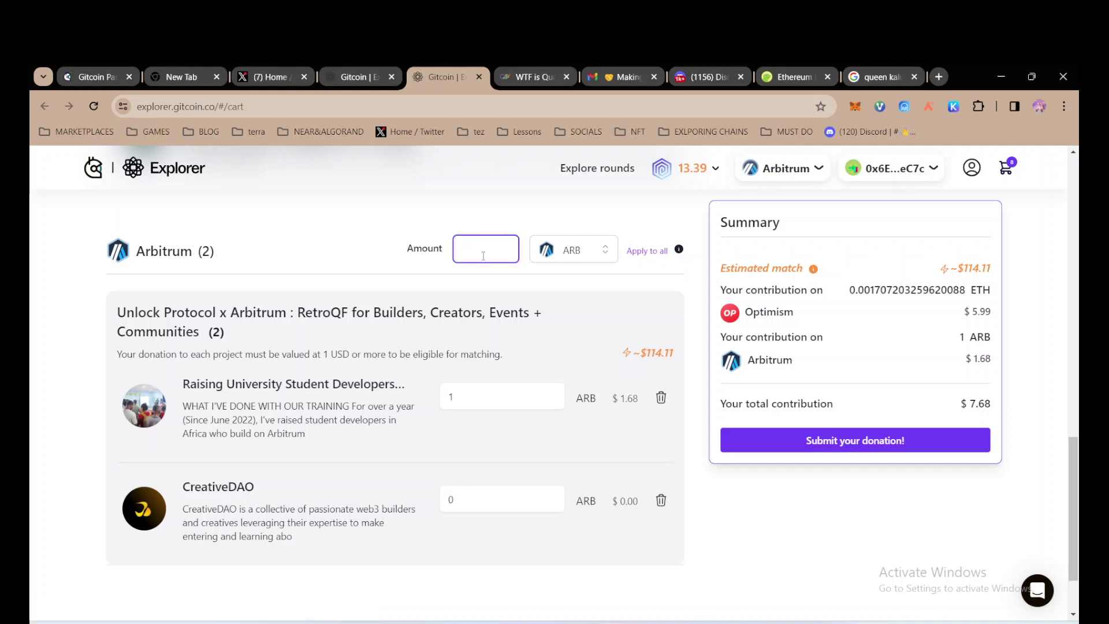
click(560, 256)
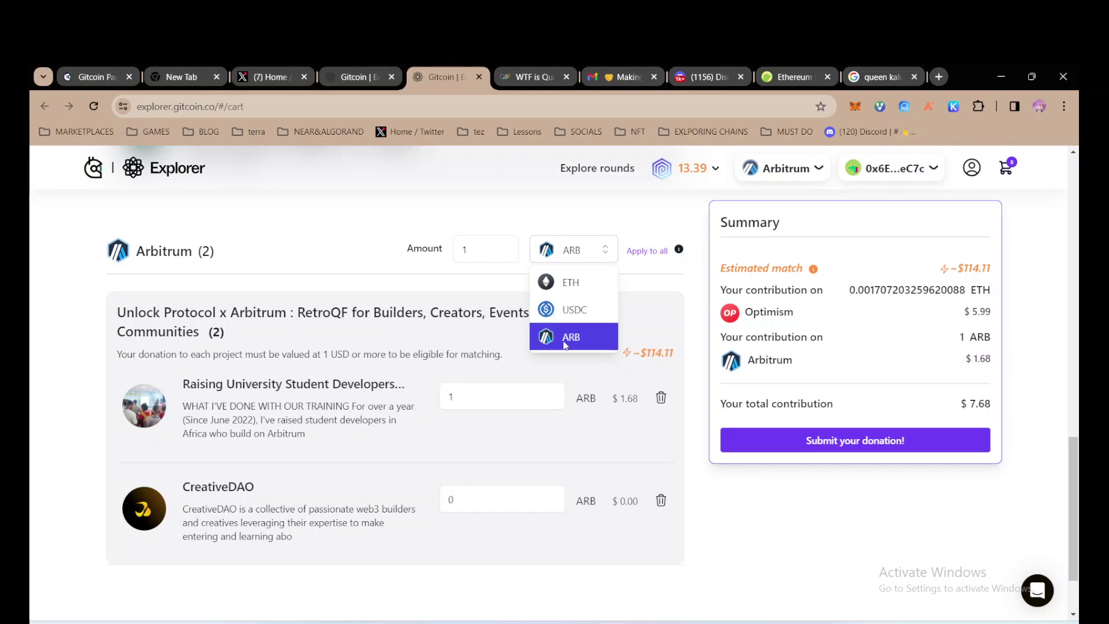
click(484, 249)
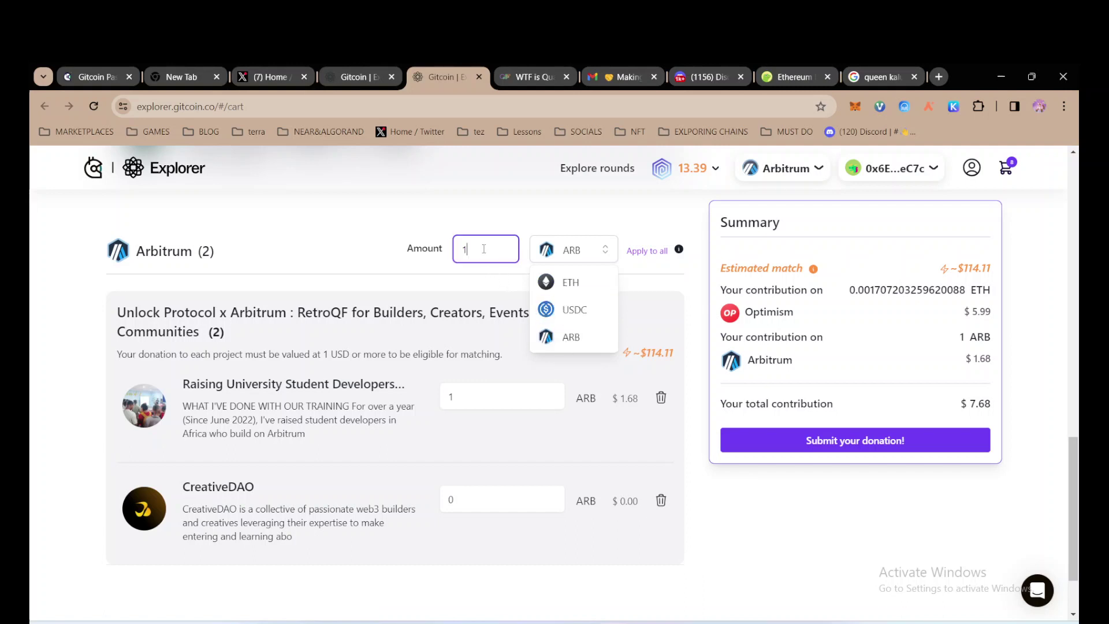
click(650, 254)
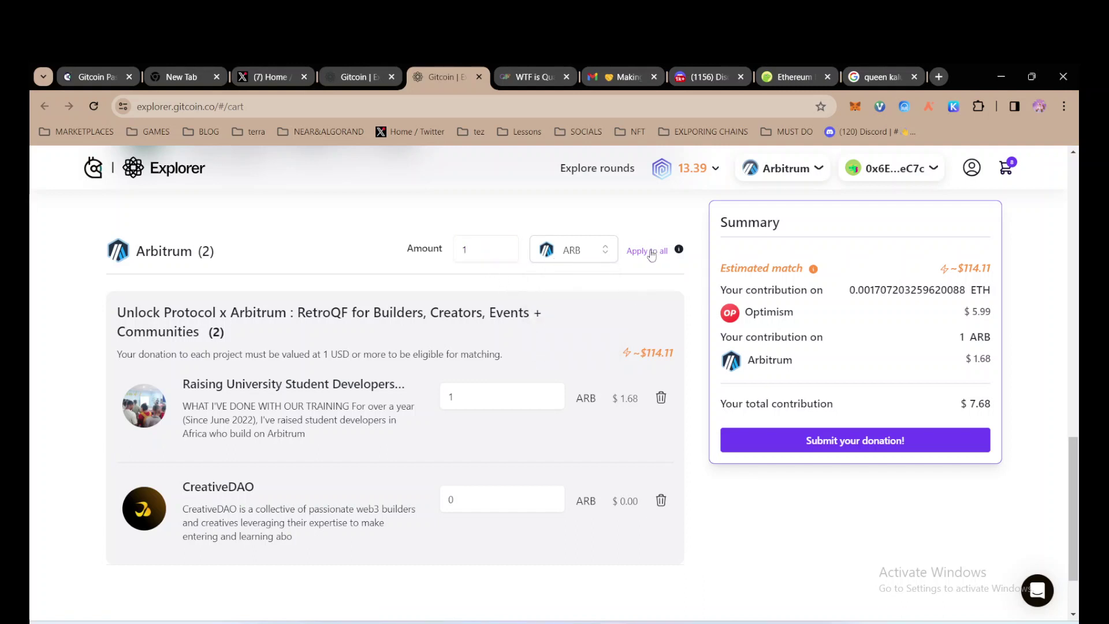
click(650, 253)
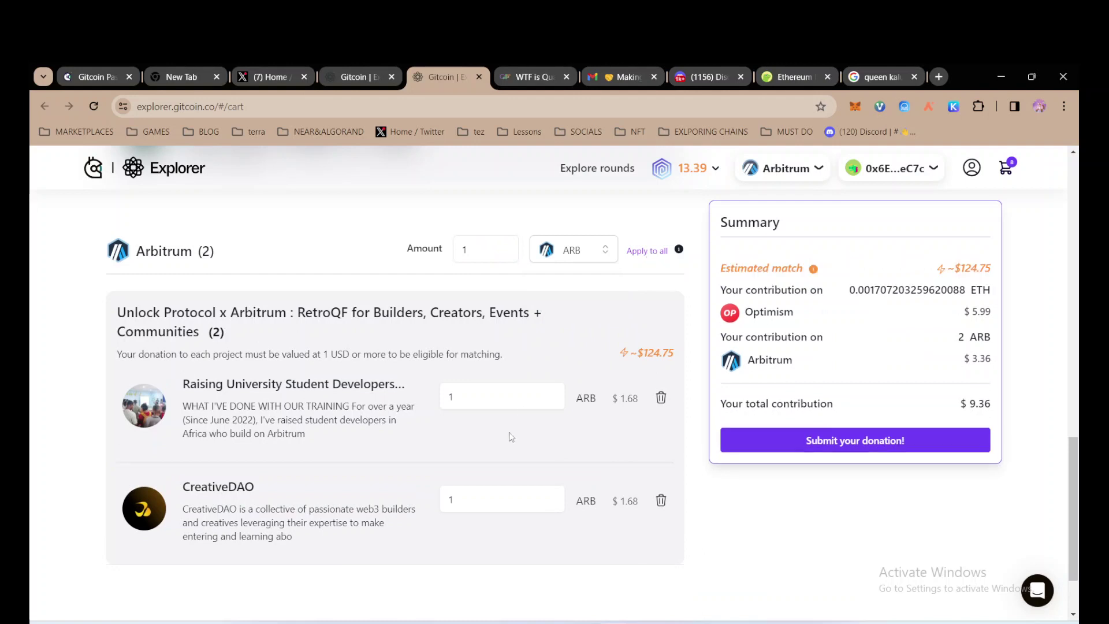
scroll(508, 431, up, 2)
scroll(508, 432, down, 1)
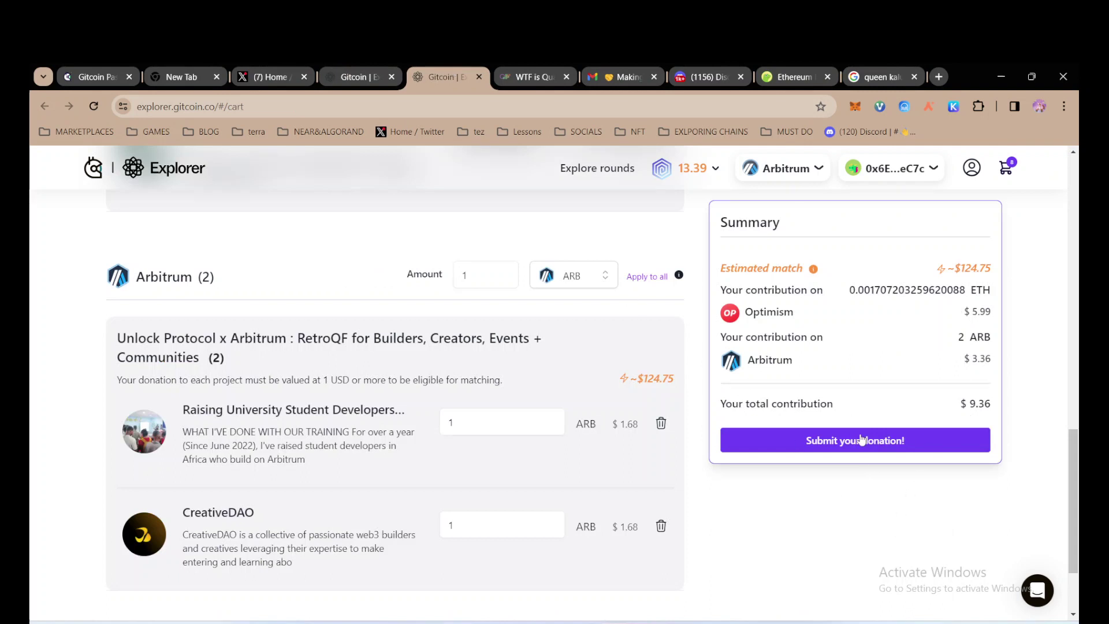
Submit the donations and check out both the Optimism and Arbitrum carts.
click(843, 438)
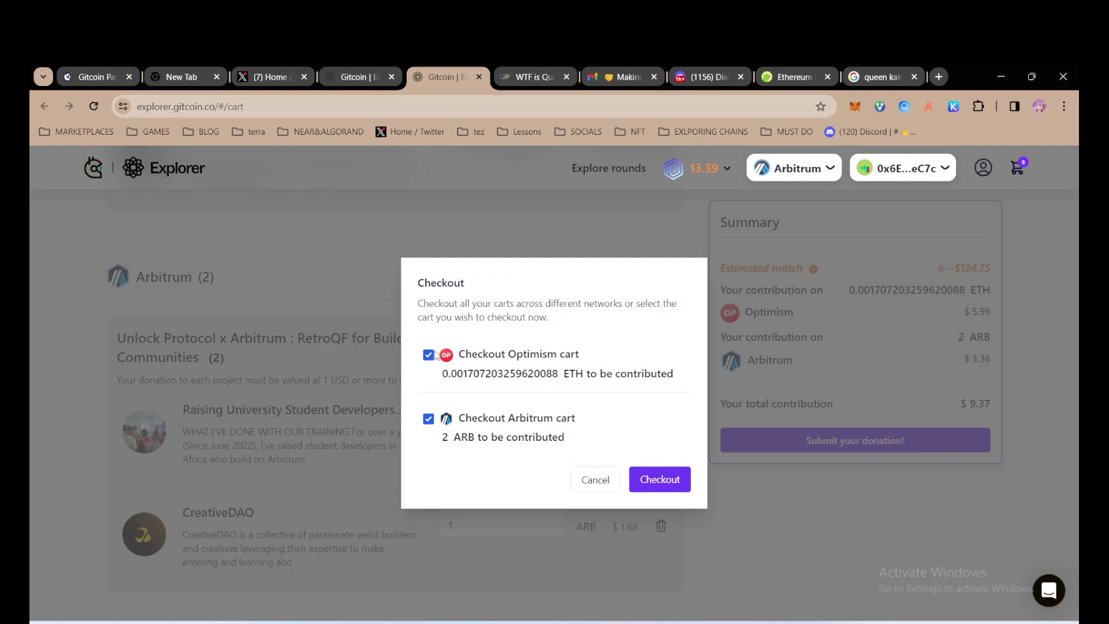
click(685, 484)
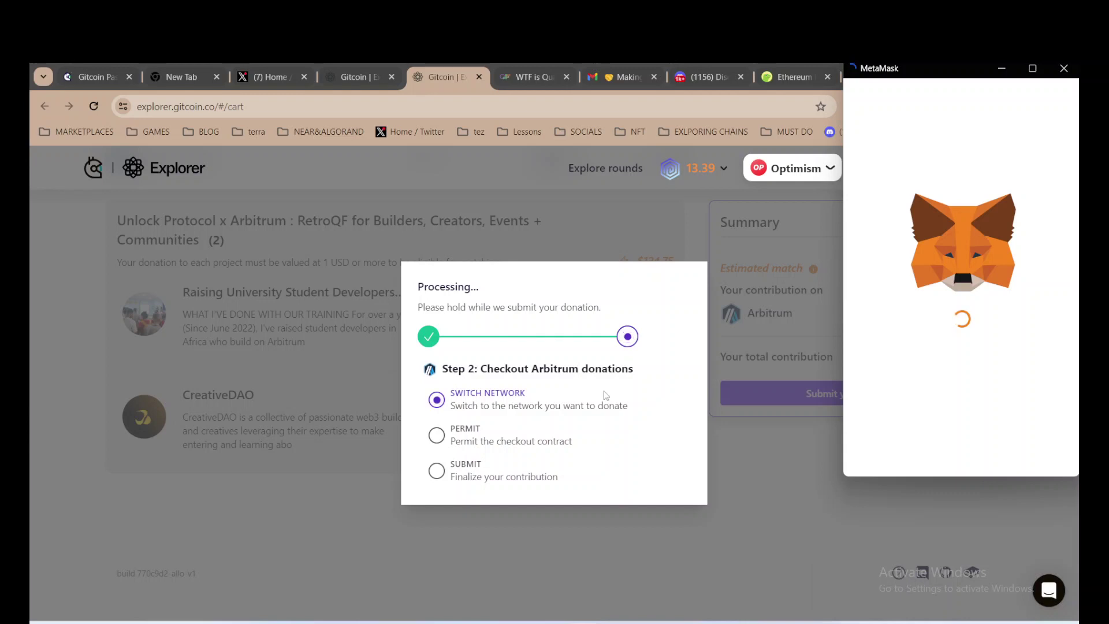
Sign the Arbitrum permit in MetaMask and confirm the donation transaction.
scroll(930, 375, down, 1)
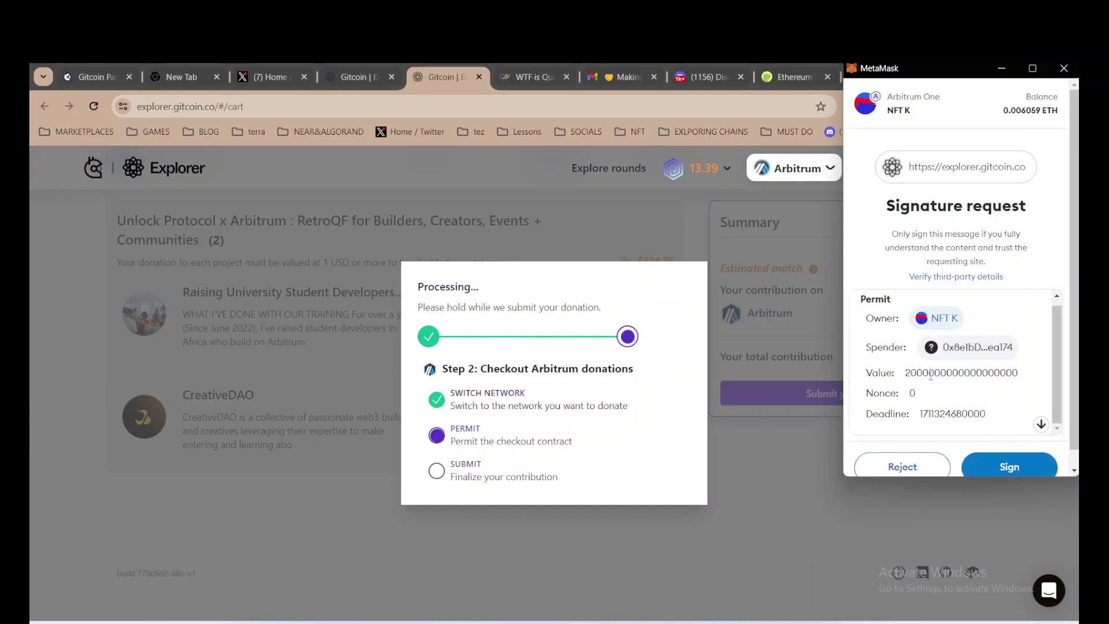
click(1011, 469)
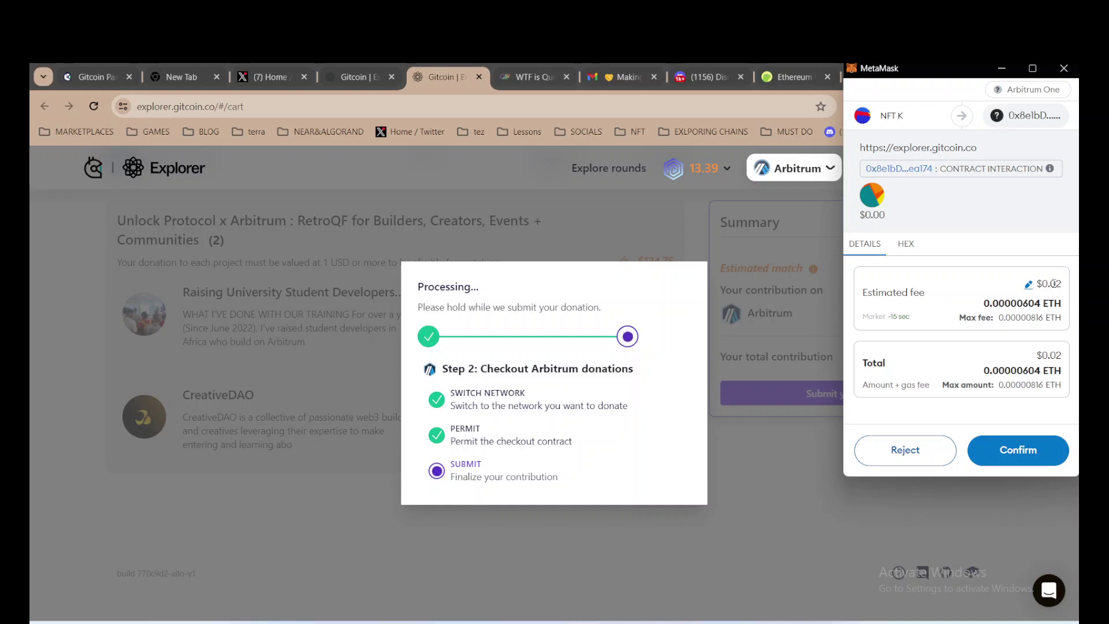
click(1027, 456)
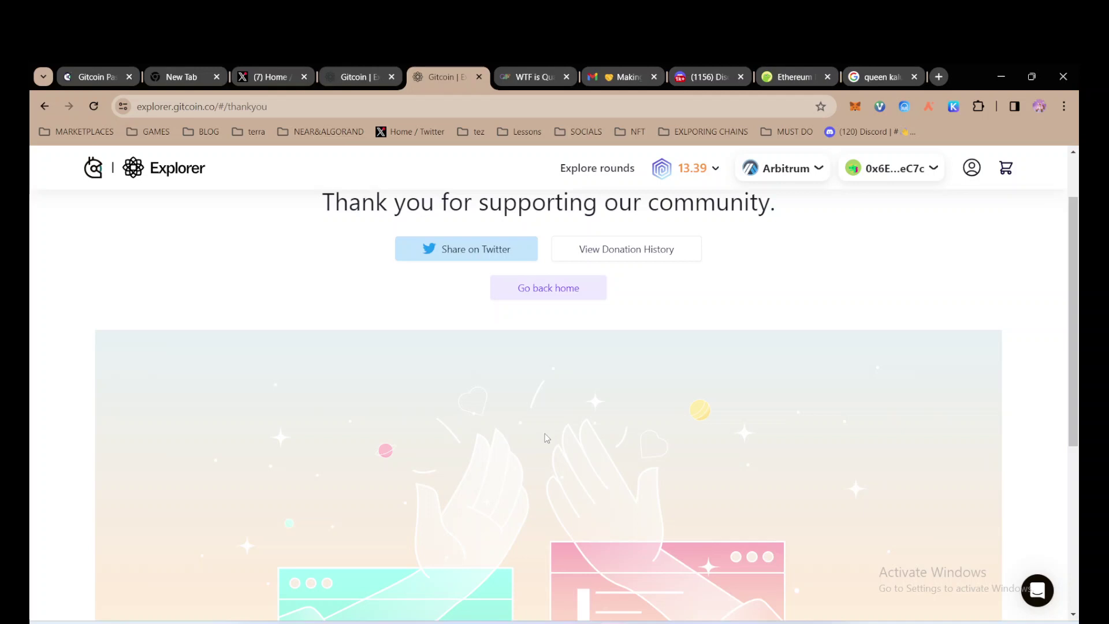
Scroll through the Active Rounds list of eight donations totalling $9.28 on the profile.
scroll(545, 433, down, 5)
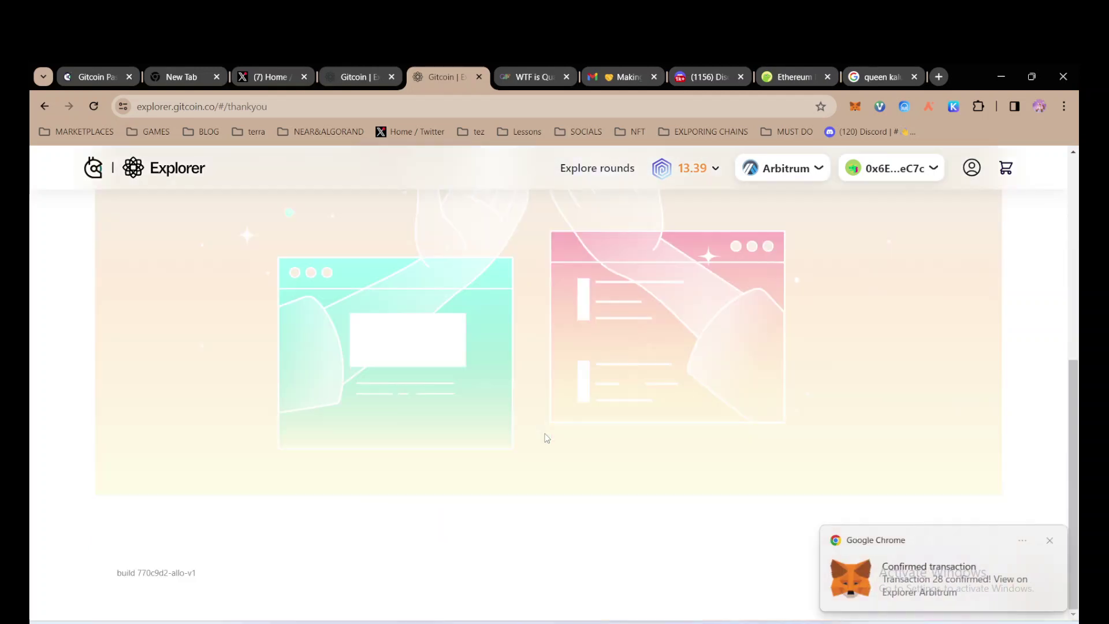
scroll(545, 437, up, 5)
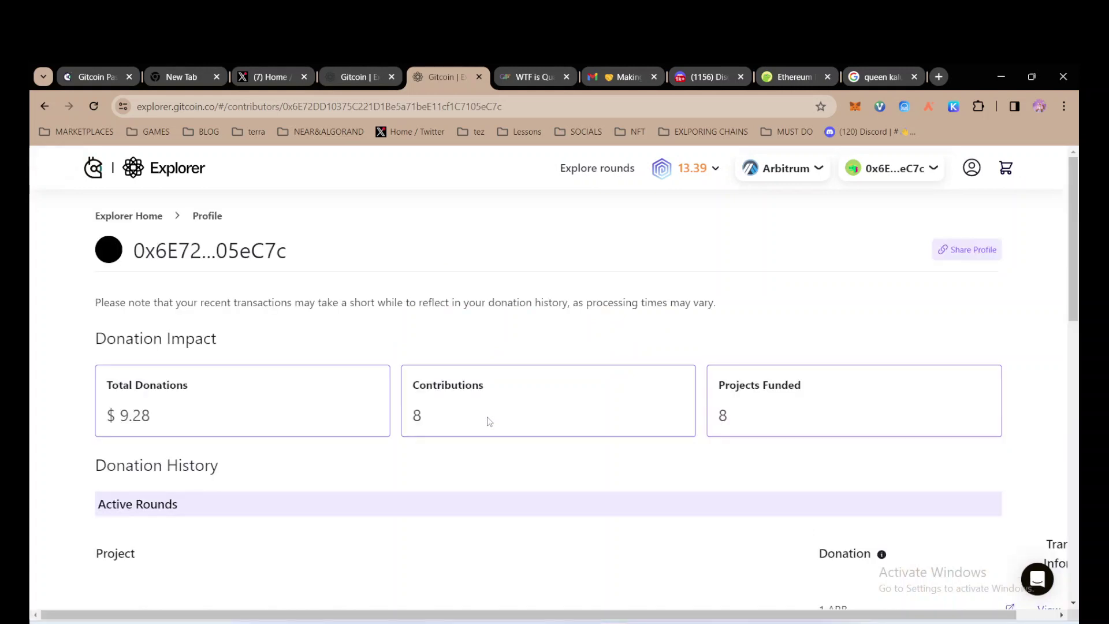
scroll(489, 421, down, 3)
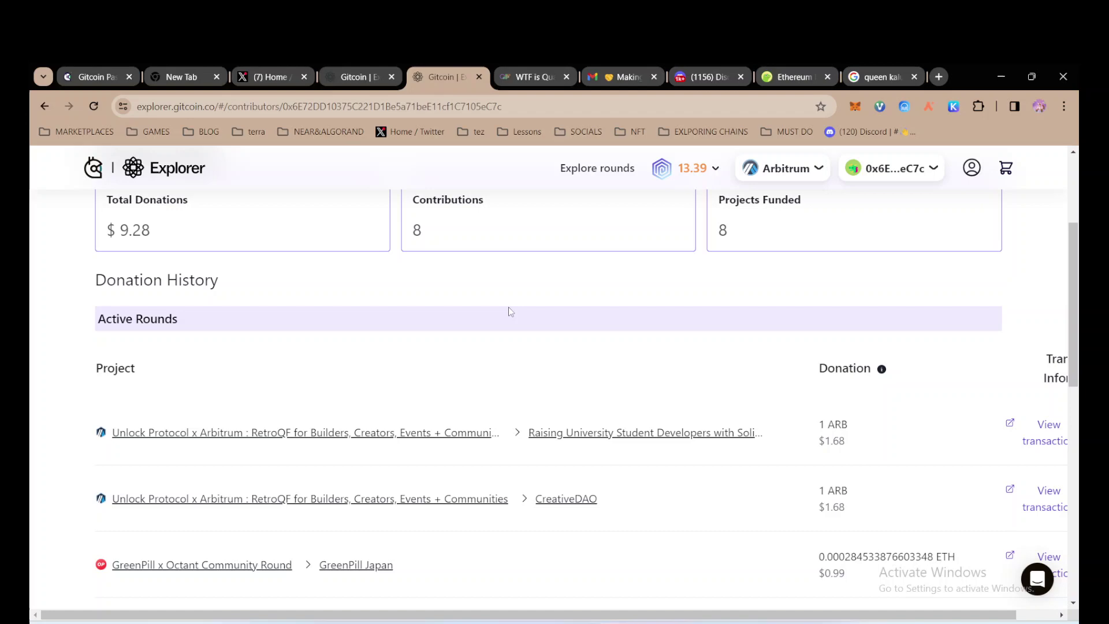
scroll(555, 366, up, 2)
scroll(568, 471, down, 10)
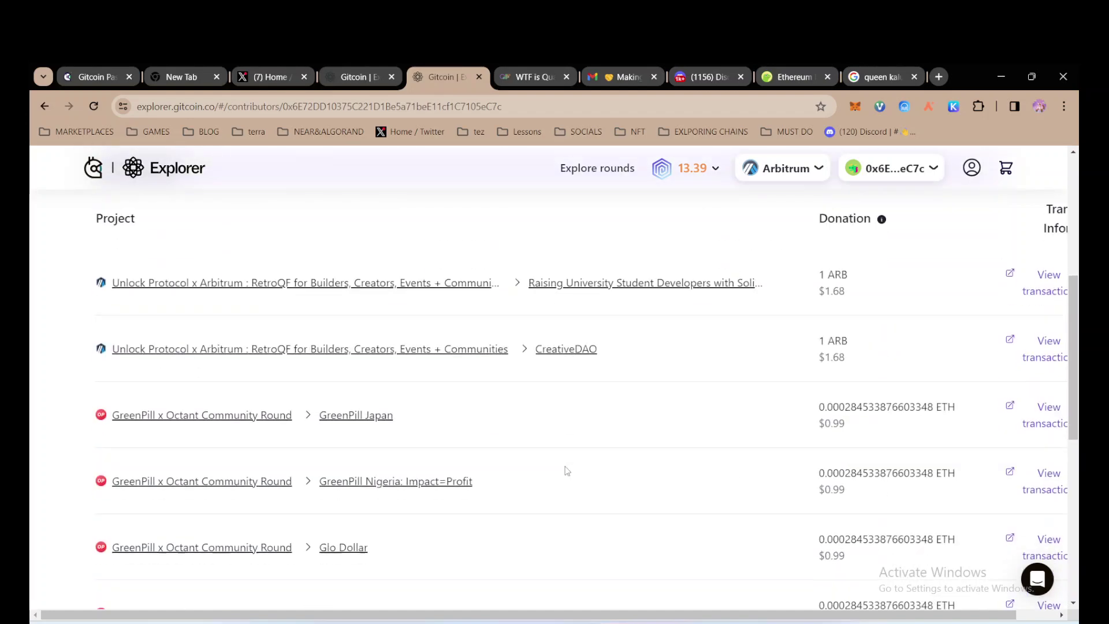
scroll(567, 470, up, 8)
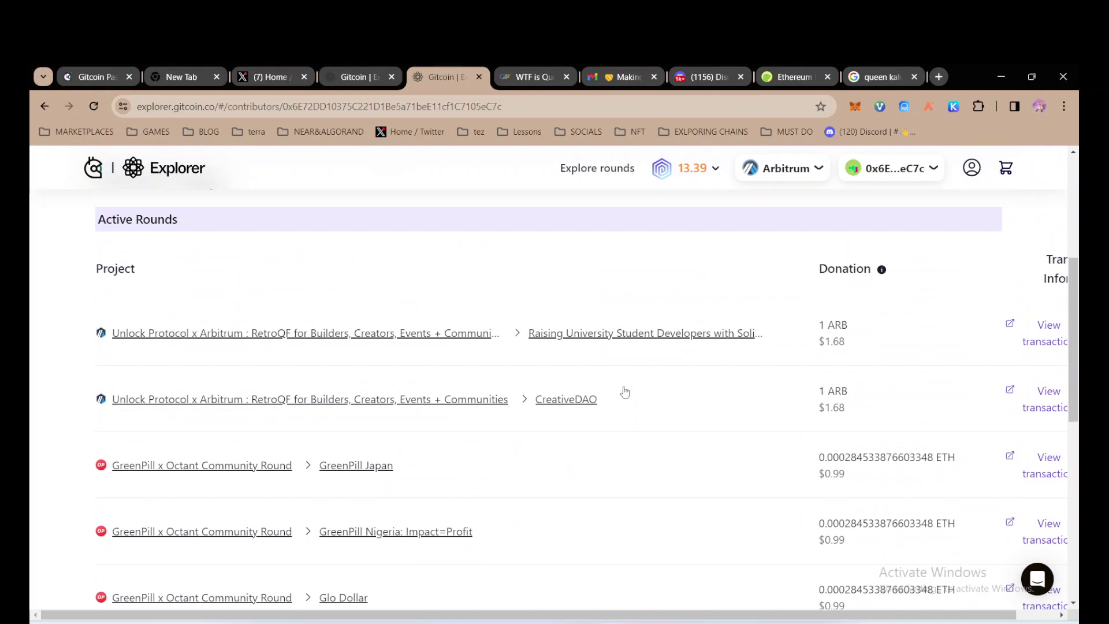
scroll(586, 462, down, 5)
scroll(587, 465, down, 2)
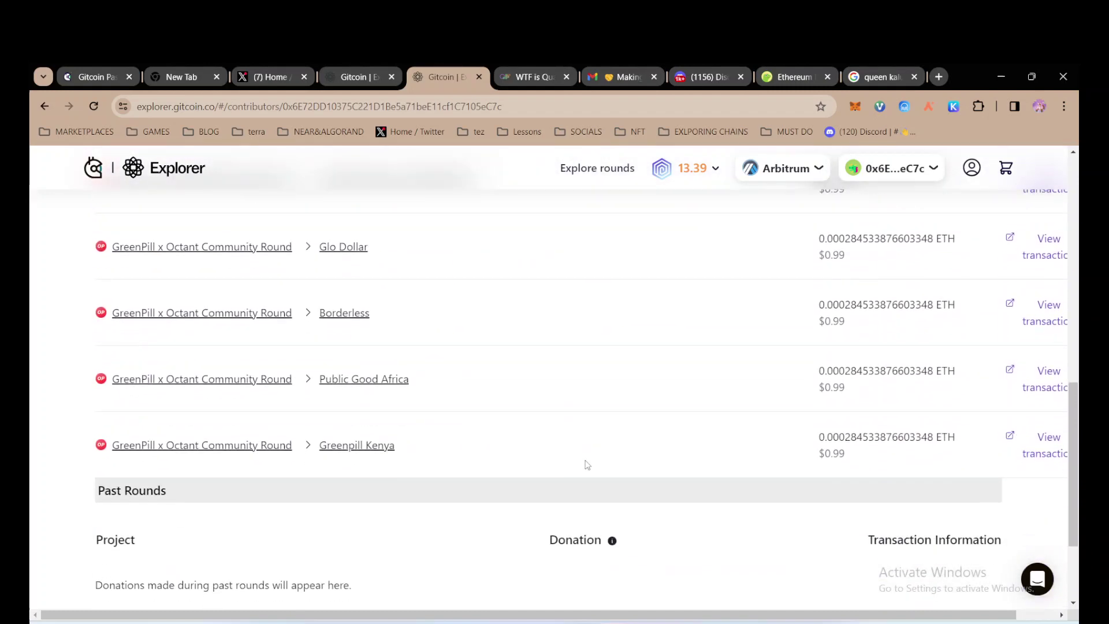
scroll(440, 302, up, 3)
scroll(387, 402, up, 6)
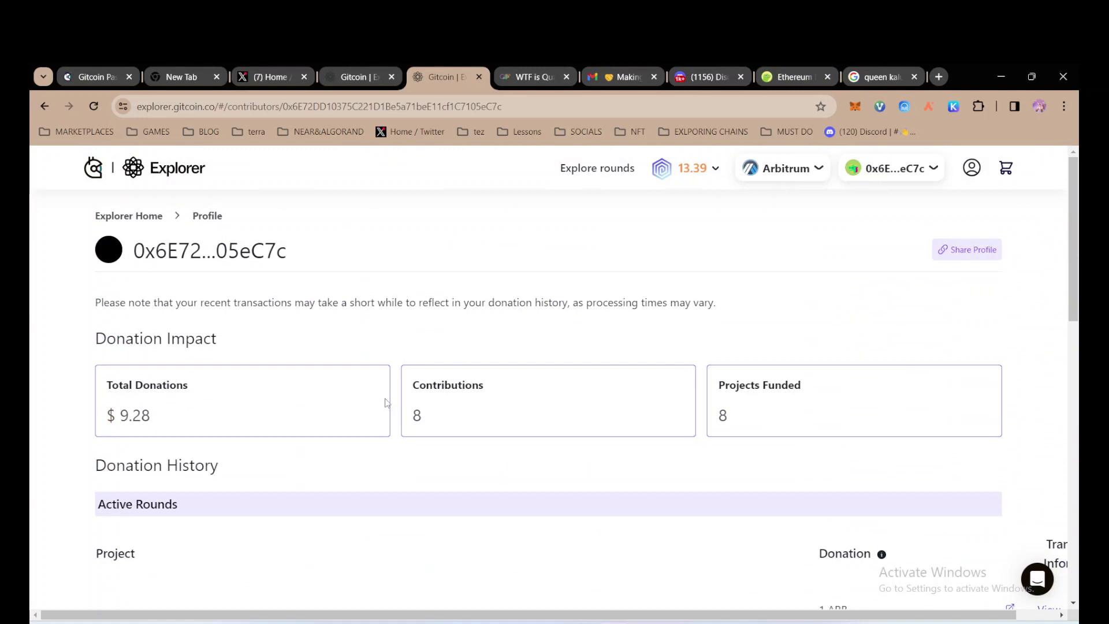
scroll(387, 402, down, 4)
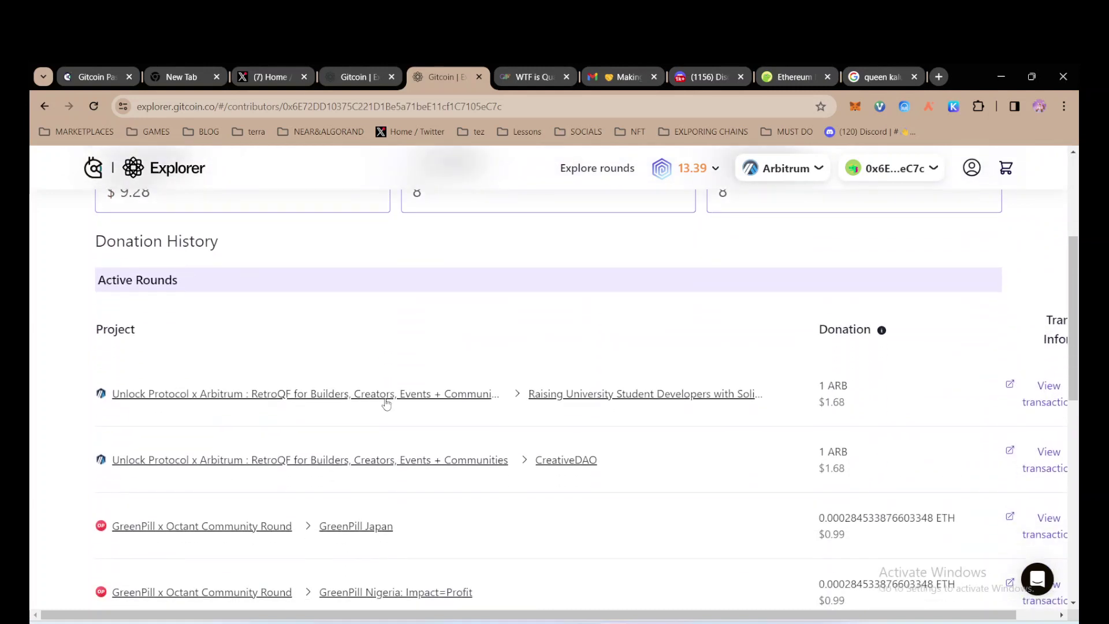